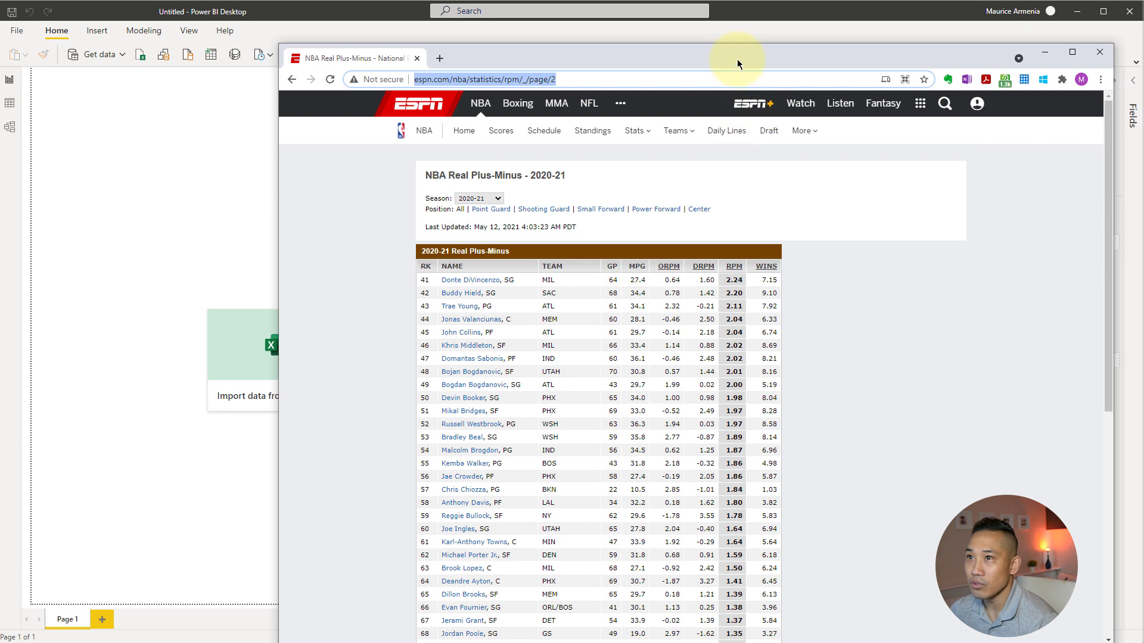
Step: Review the ESPN RPM page 2 table, copy its web address, and return to Power BI
left_click_drag(738, 59, 697, 46)
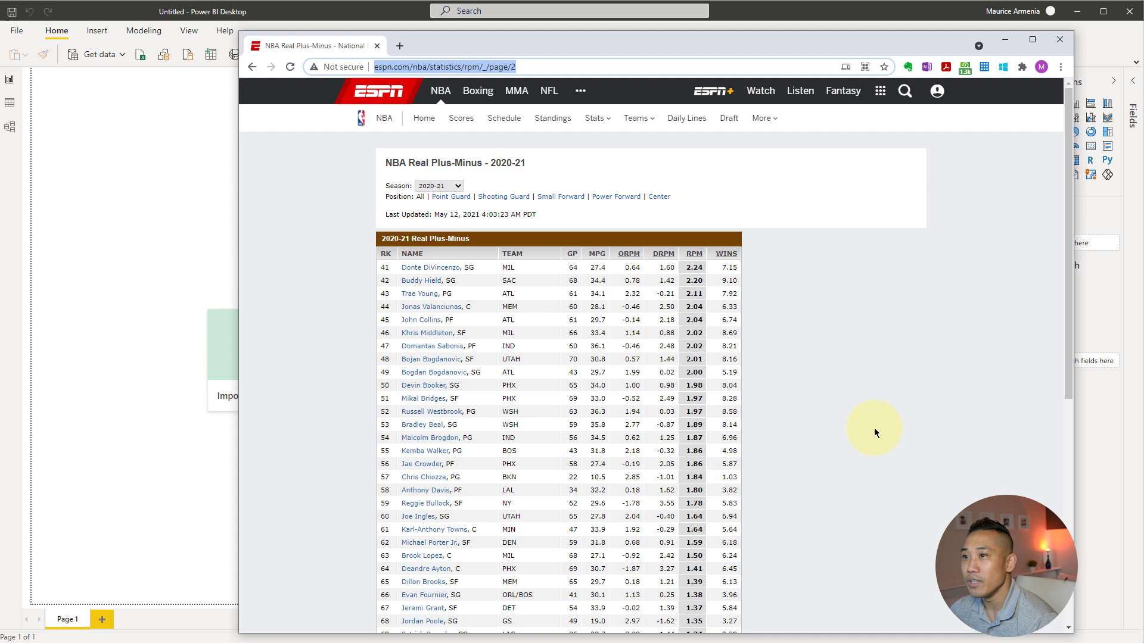
scroll(874, 428, "down", 2)
scroll(831, 390, "down", 3)
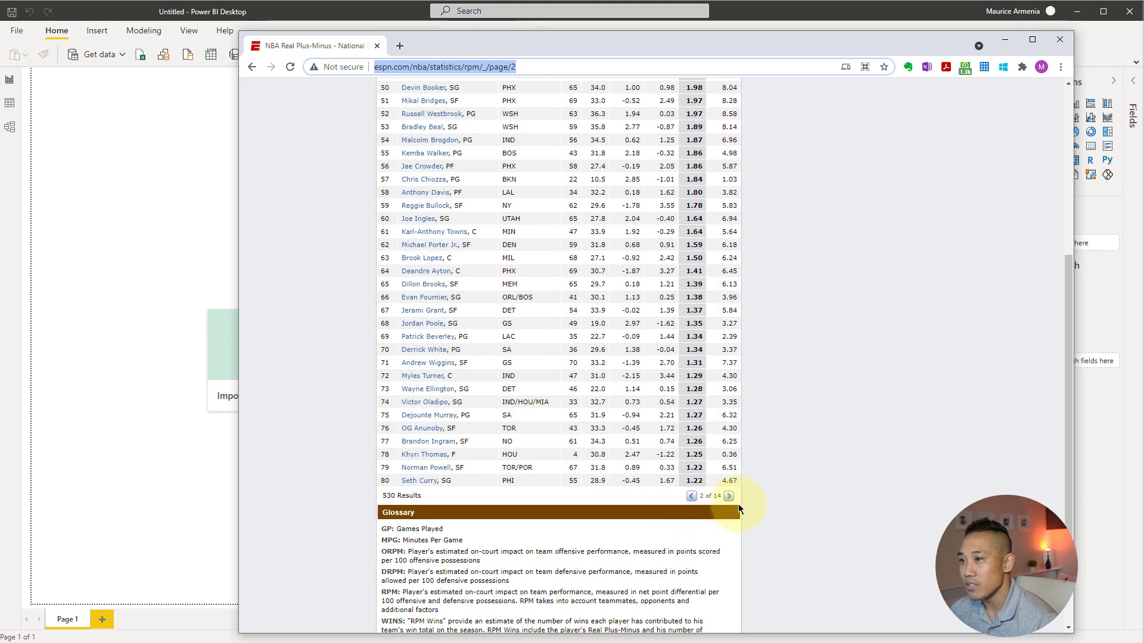
scroll(810, 509, "up", 5)
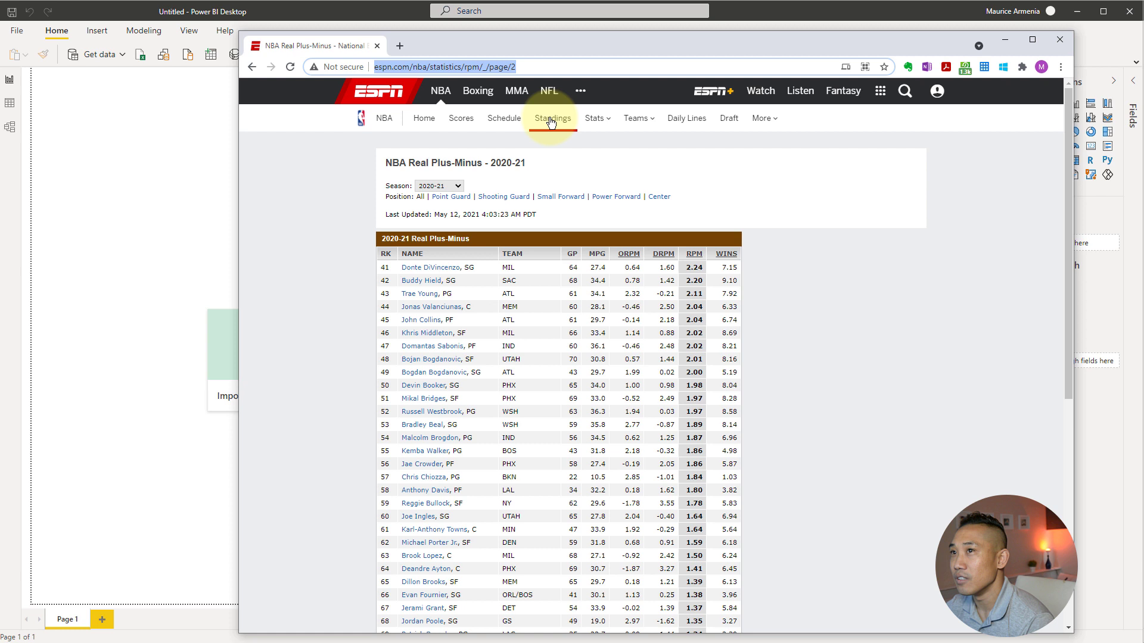
left_click(596, 139)
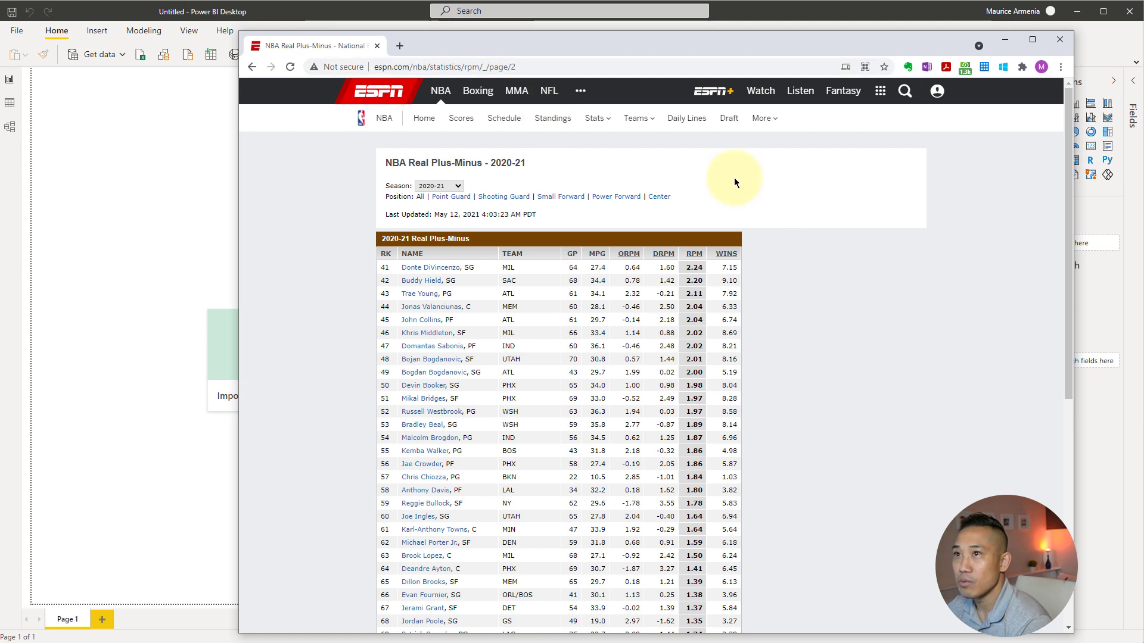
left_click(534, 69)
key("ctrl+c")
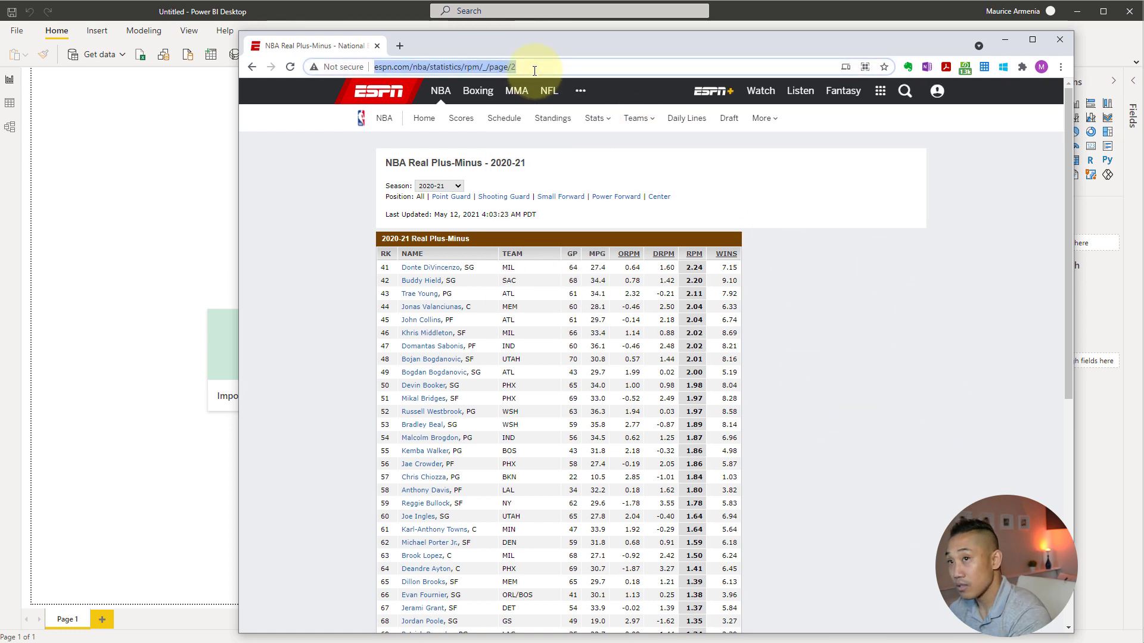
left_click(142, 156)
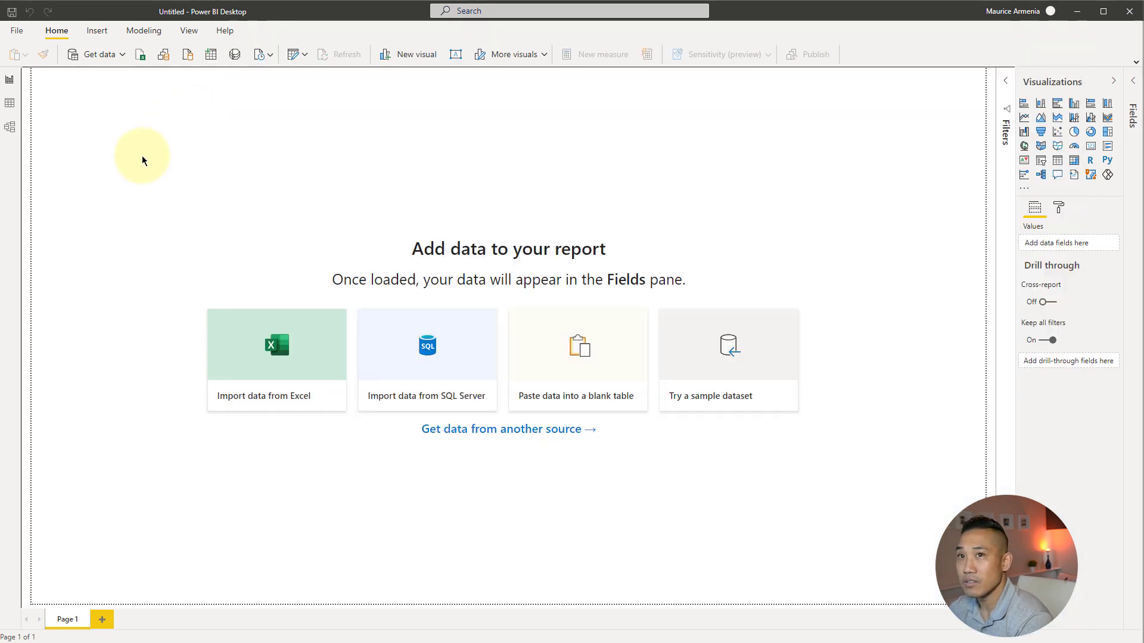
Step: Connect to the copied ESPN page 2 address from the web and send Table 1 to Power Query
left_click(121, 55)
left_click(107, 237)
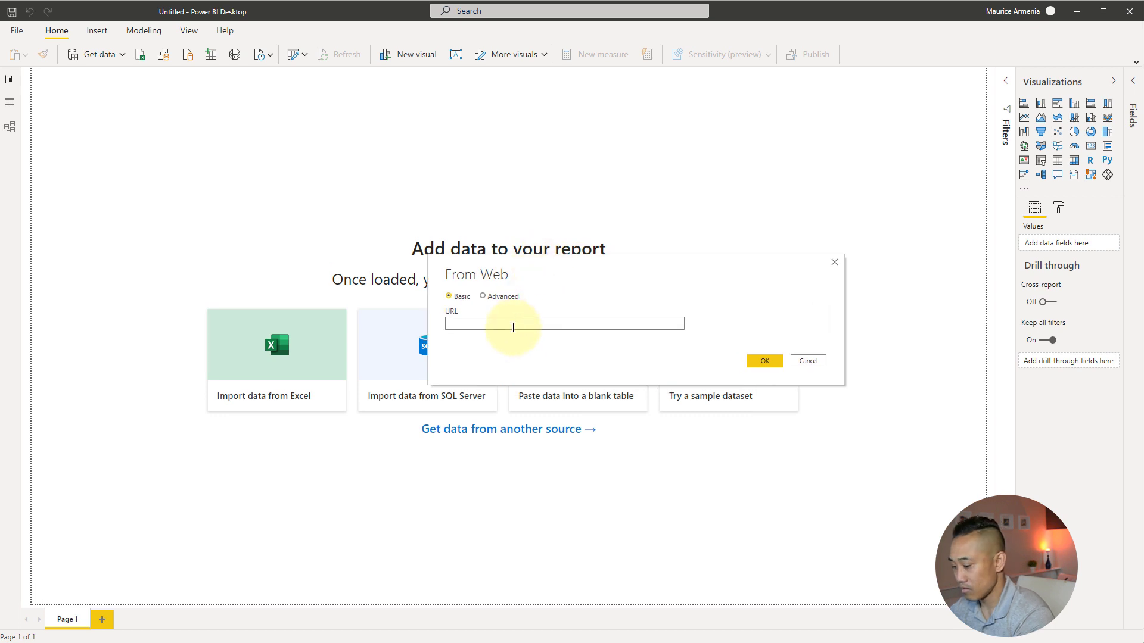
key("ctrl+v")
key("Return")
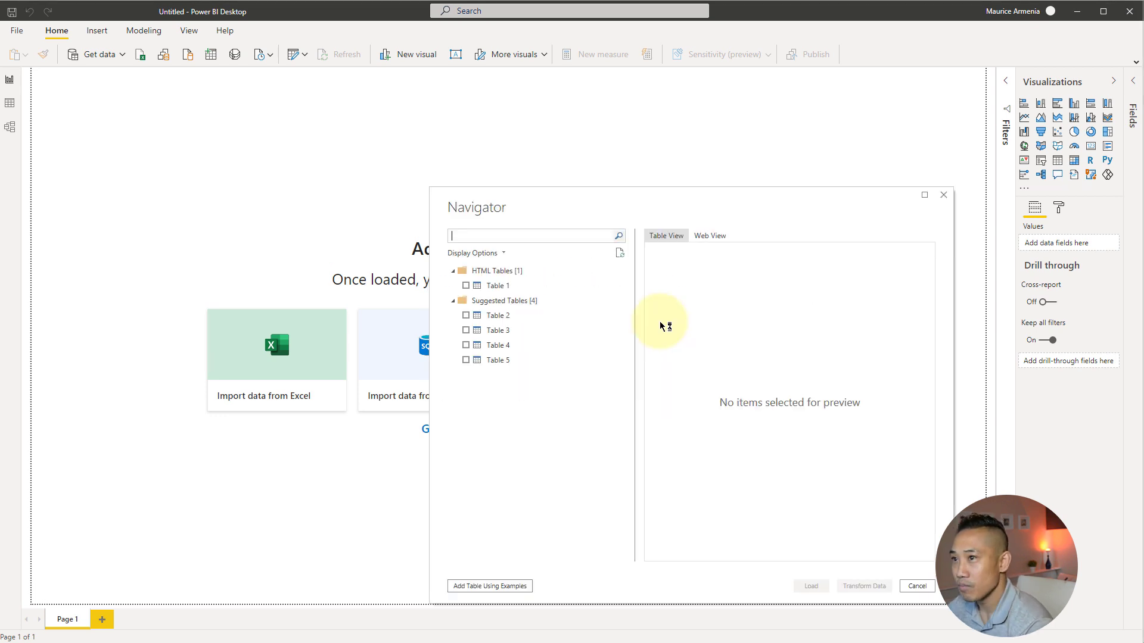
left_click(492, 286)
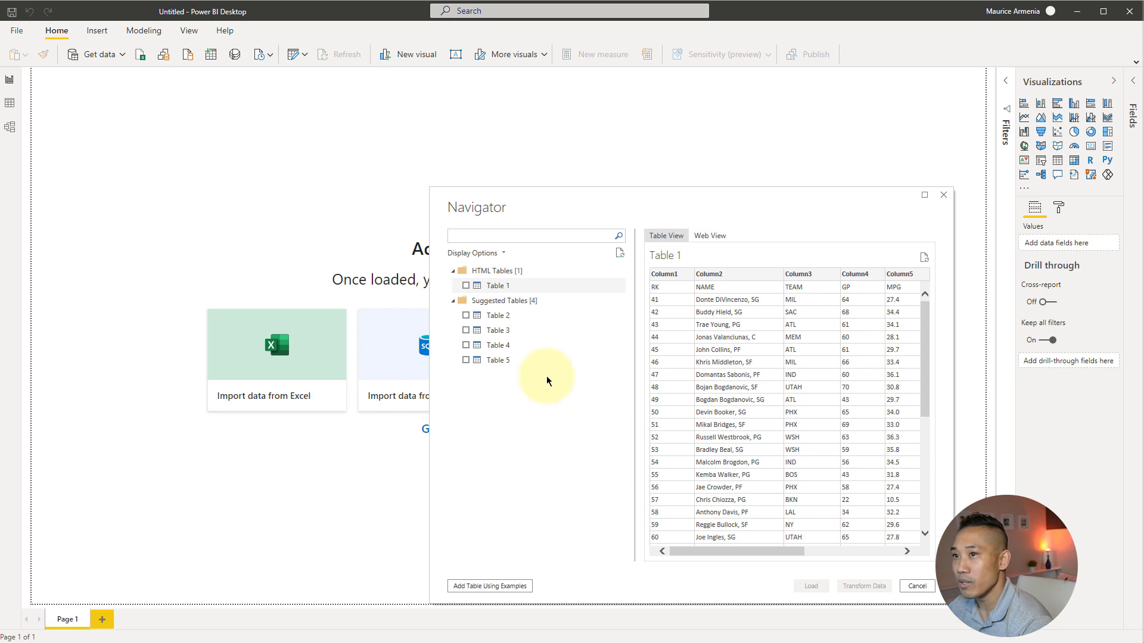
left_click(466, 286)
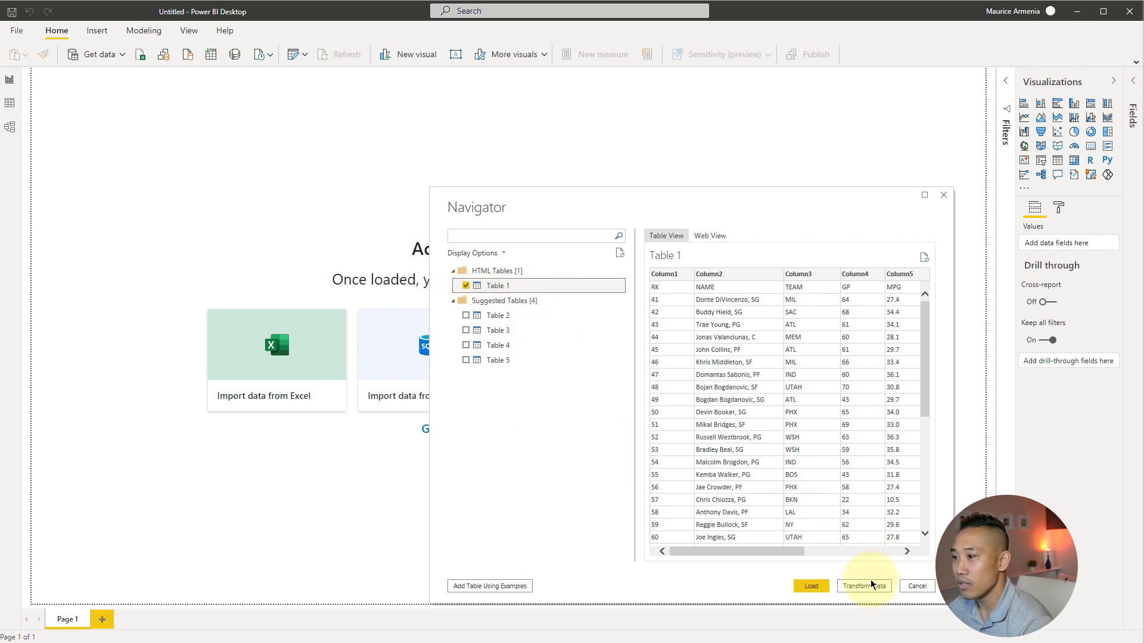
left_click(868, 586)
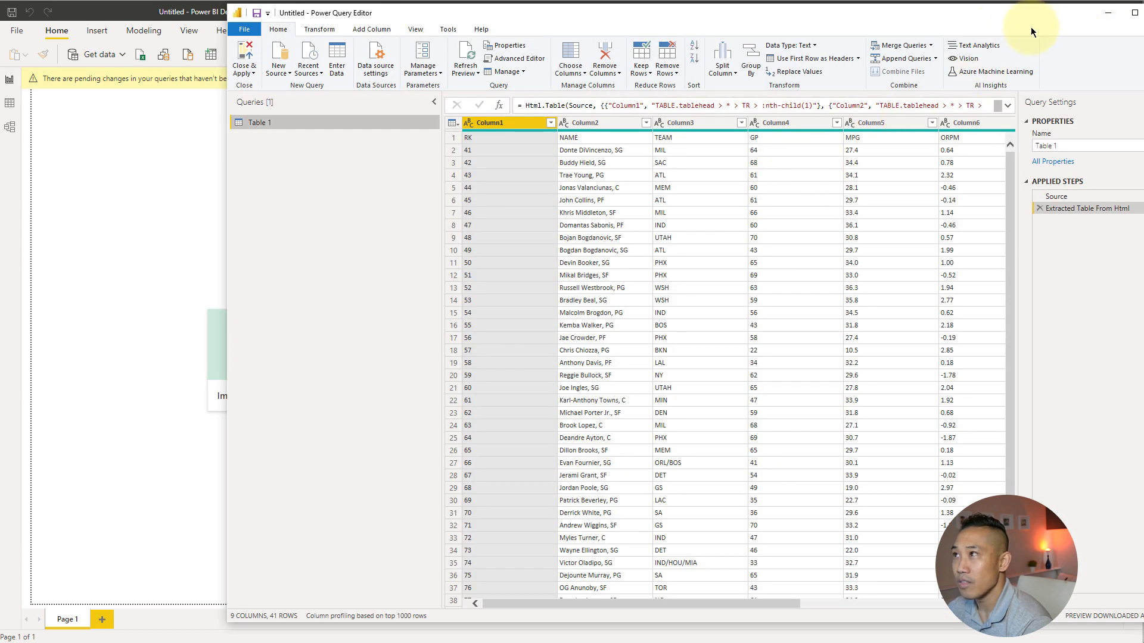
Step: Enlarge the Power Query Editor and promote the first row to column headers
left_click_drag(1012, 13, 913, 20)
left_click_drag(1064, 116, 1143, 114)
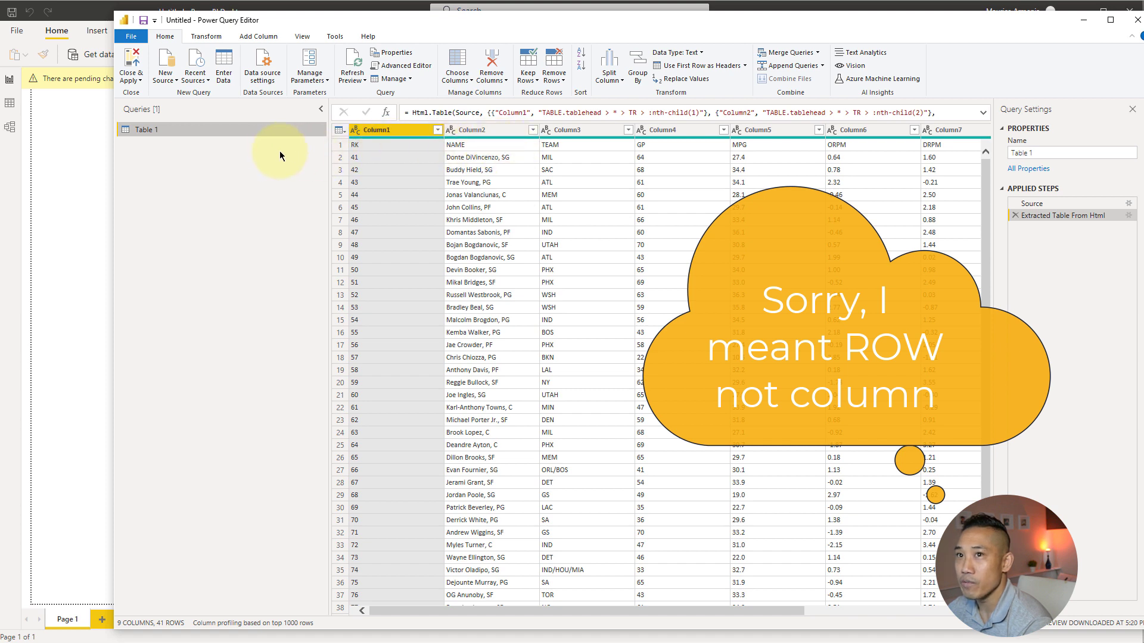
left_click(206, 37)
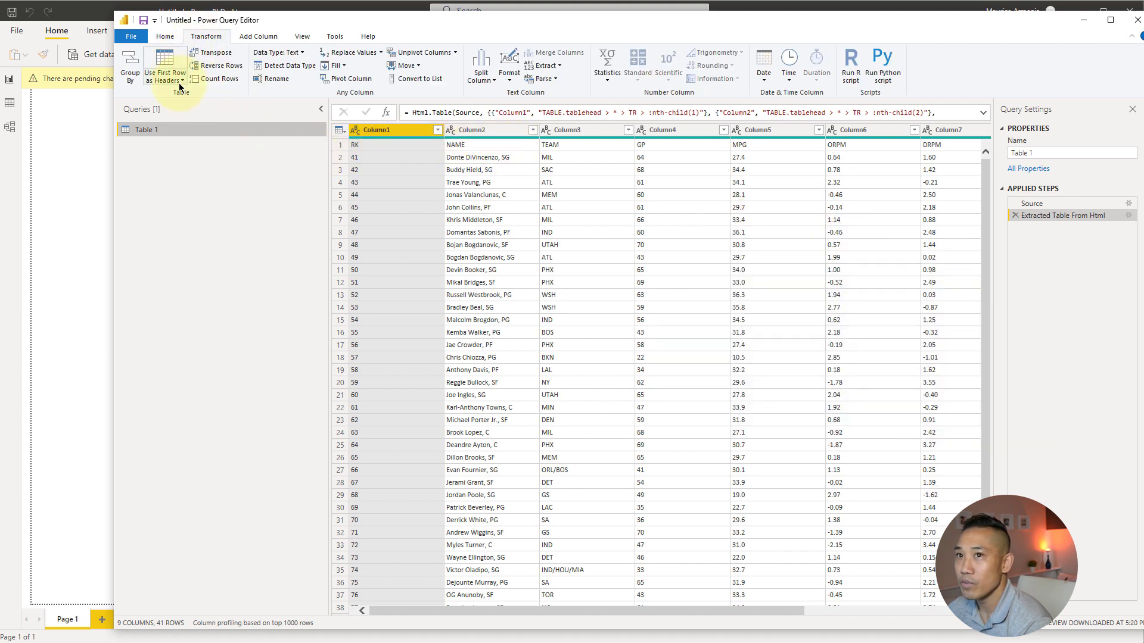
left_click(182, 81)
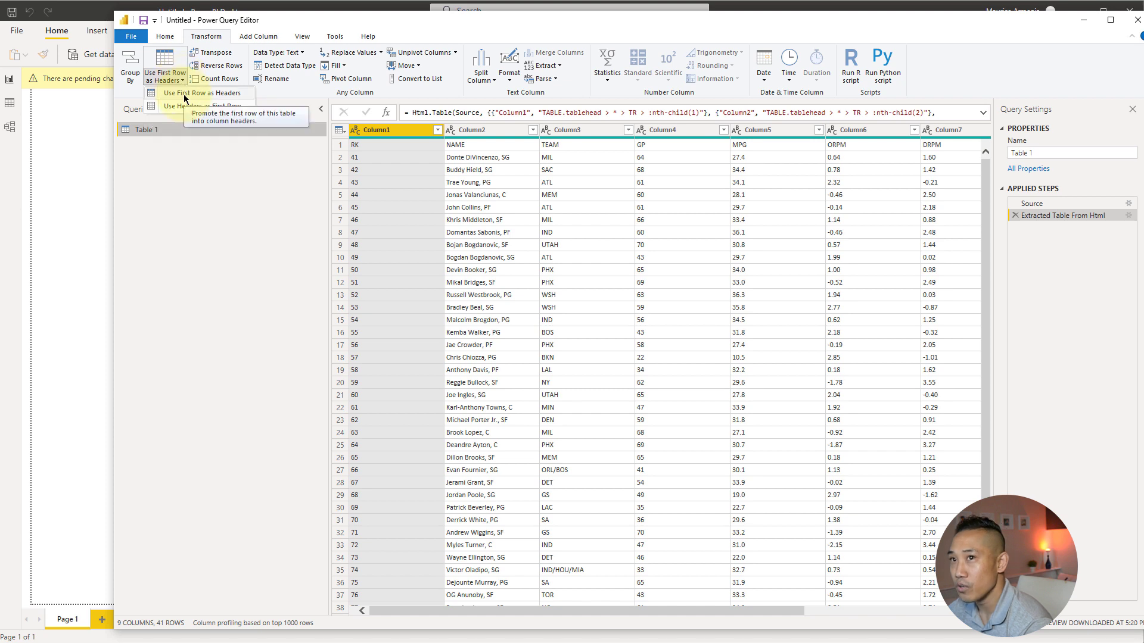
left_click(184, 95)
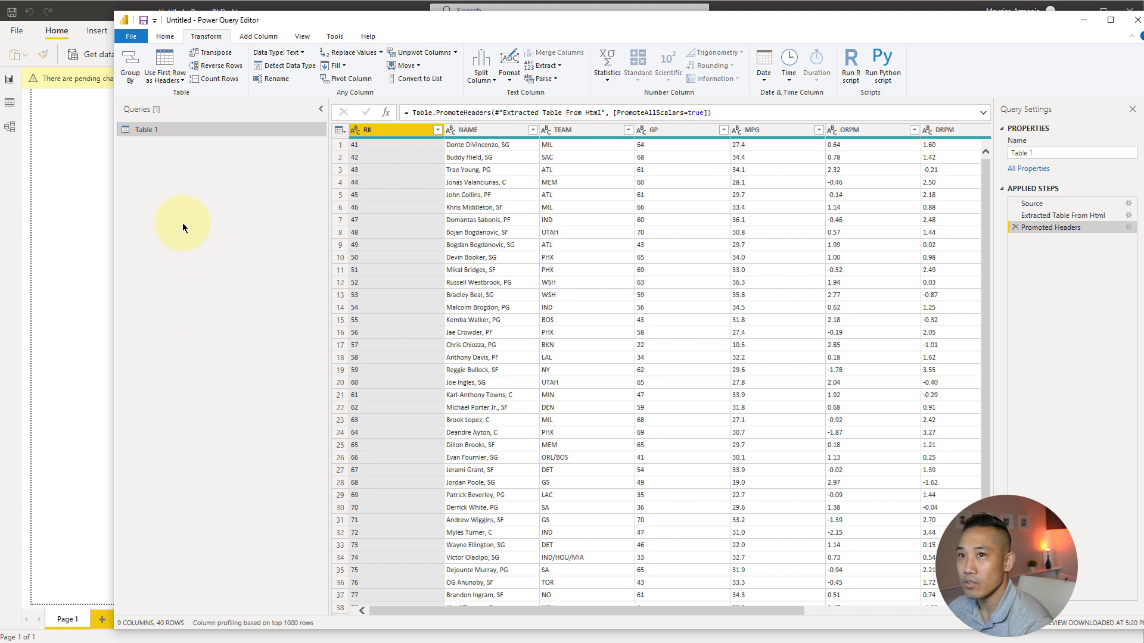
Step: Rename the Table 1 query to GetRPM
double_click(170, 129)
type("Ge")
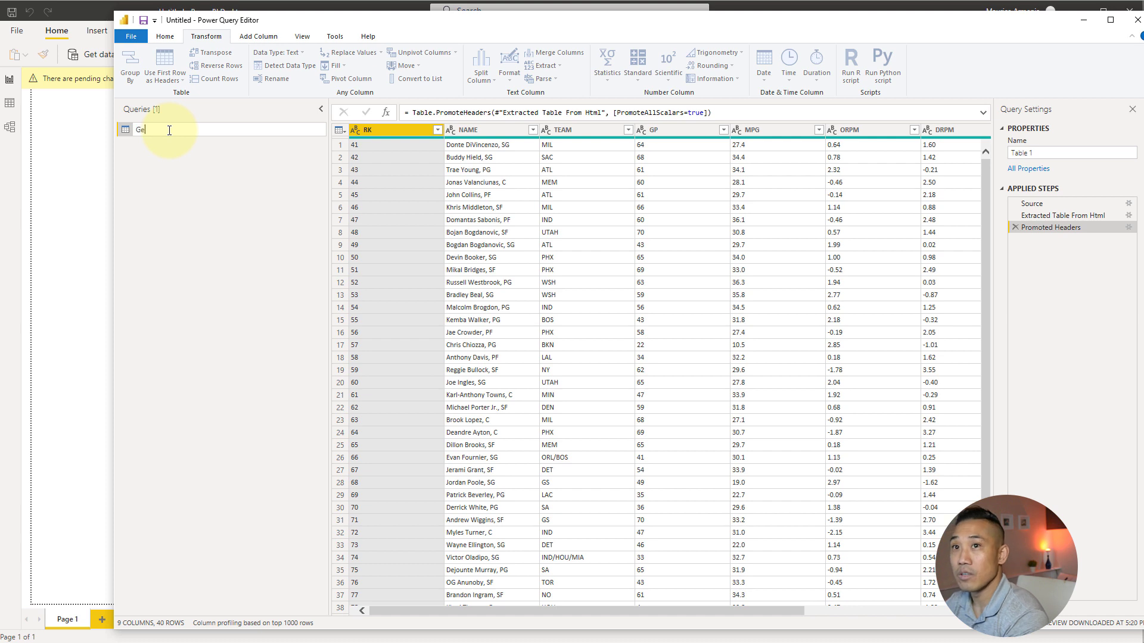
type("tRPM")
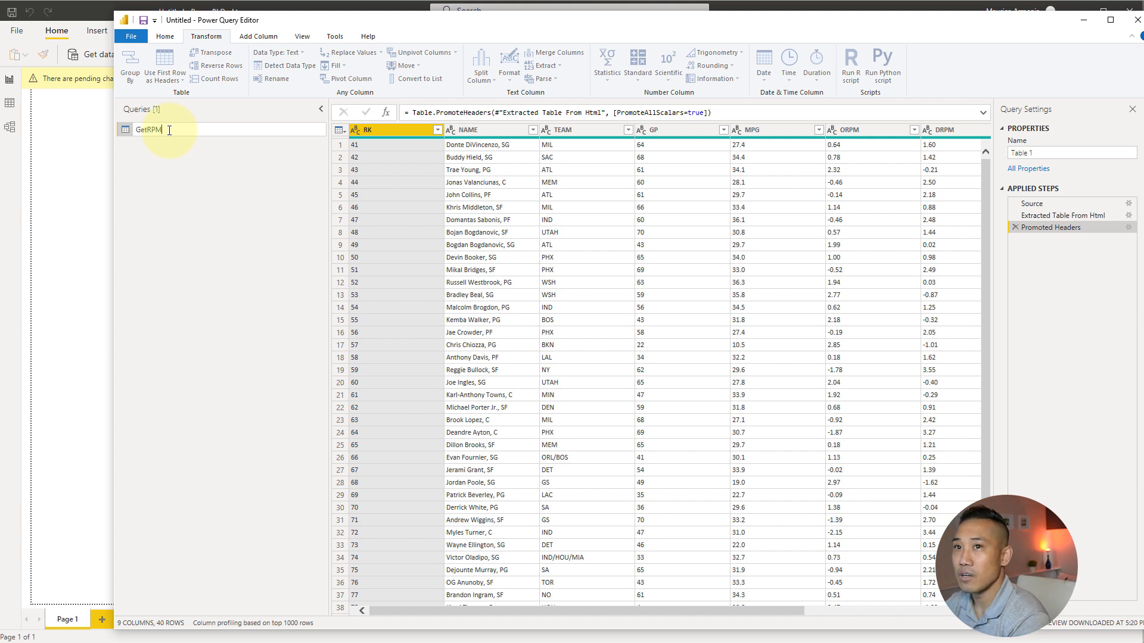
key("Return")
right_click(227, 128)
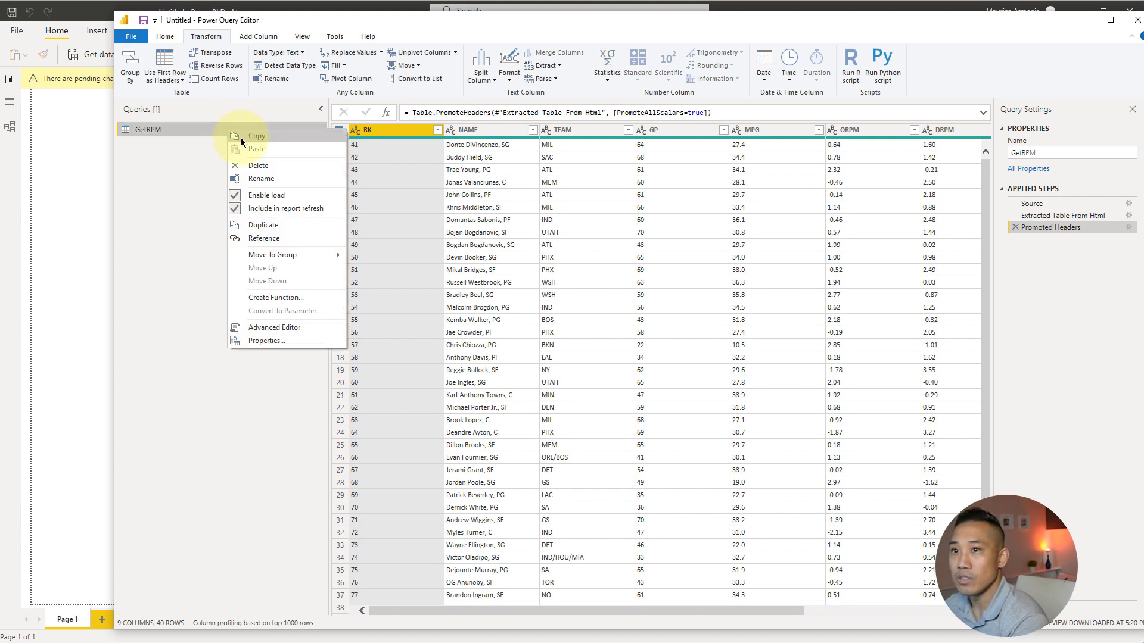
Step: In Advanced Editor, add '(RPMURL) =>' above let and replace the Source URL with RPMURL
left_click(286, 327)
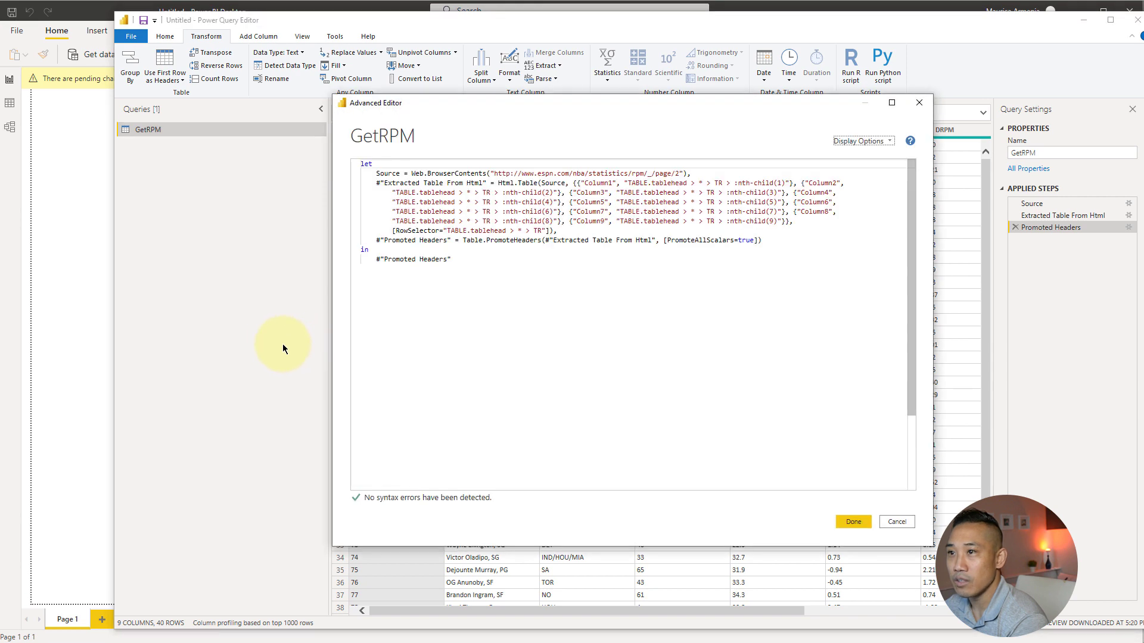
left_click(361, 163)
key("Return")
key("Return")
key("Up")
key("Up")
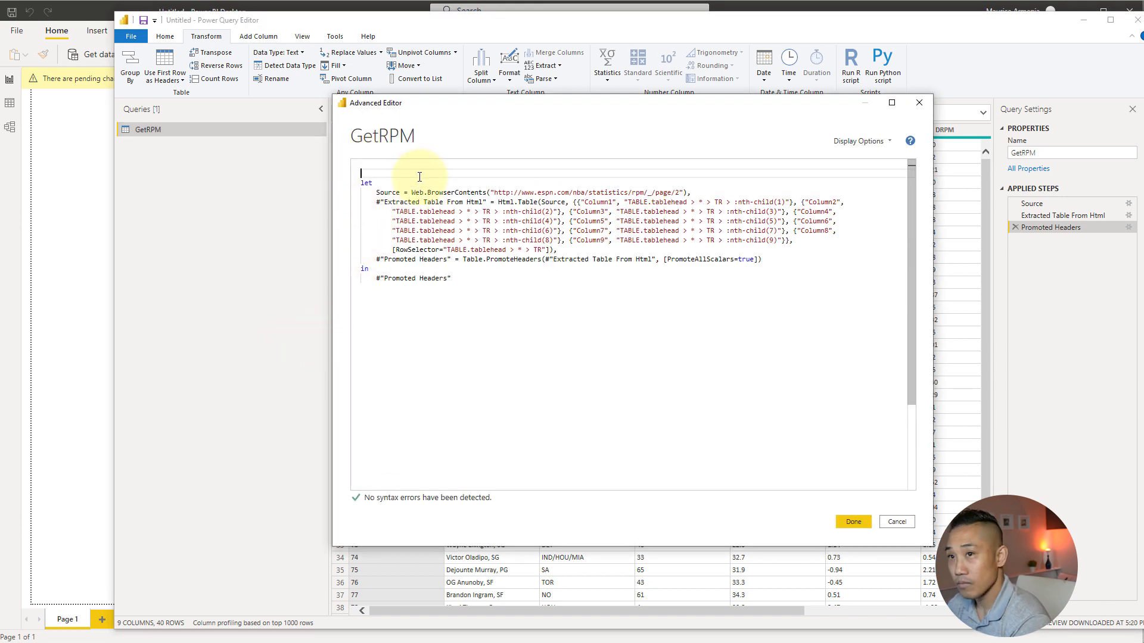
type("(RPMUR")
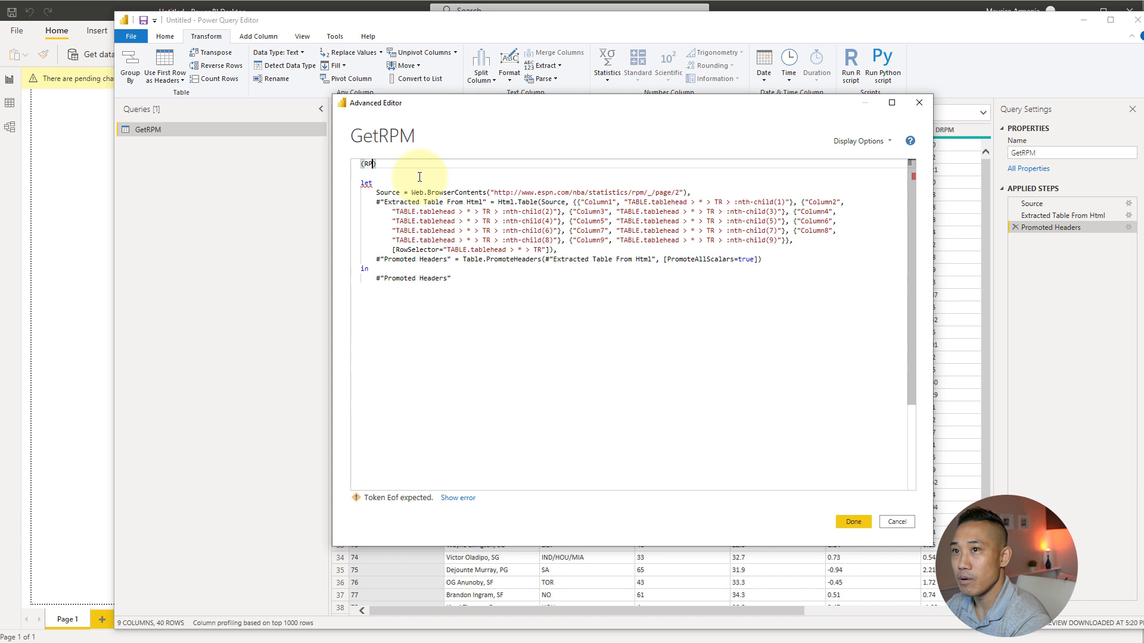
type("L")
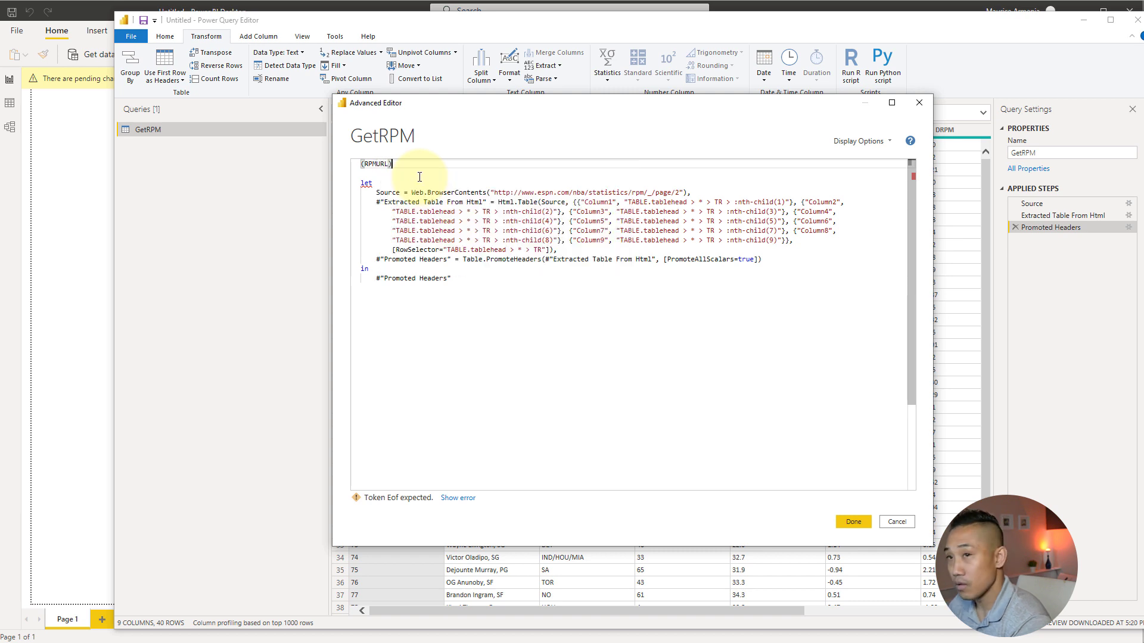
type(") =>")
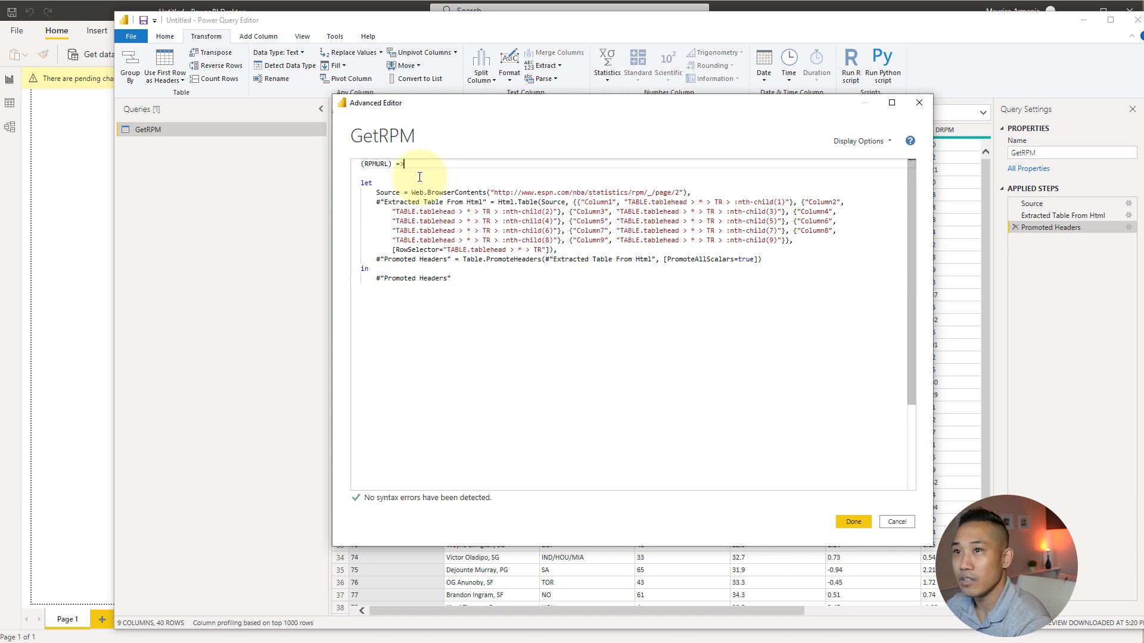
left_click(682, 192)
left_click_drag(682, 192, 490, 192)
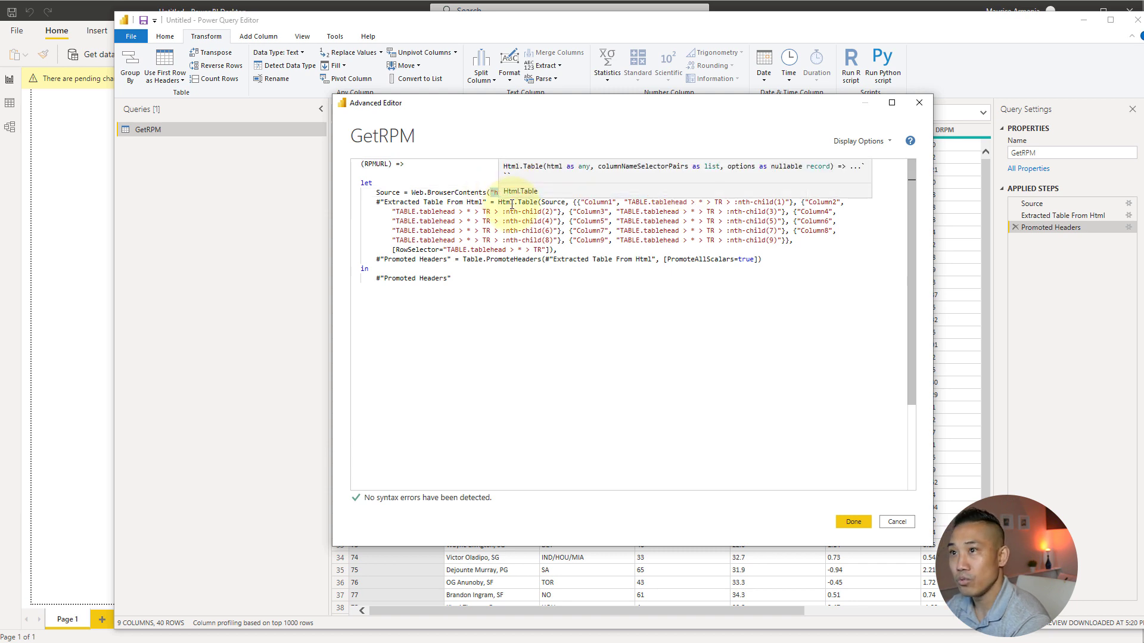
type("RPMURL),")
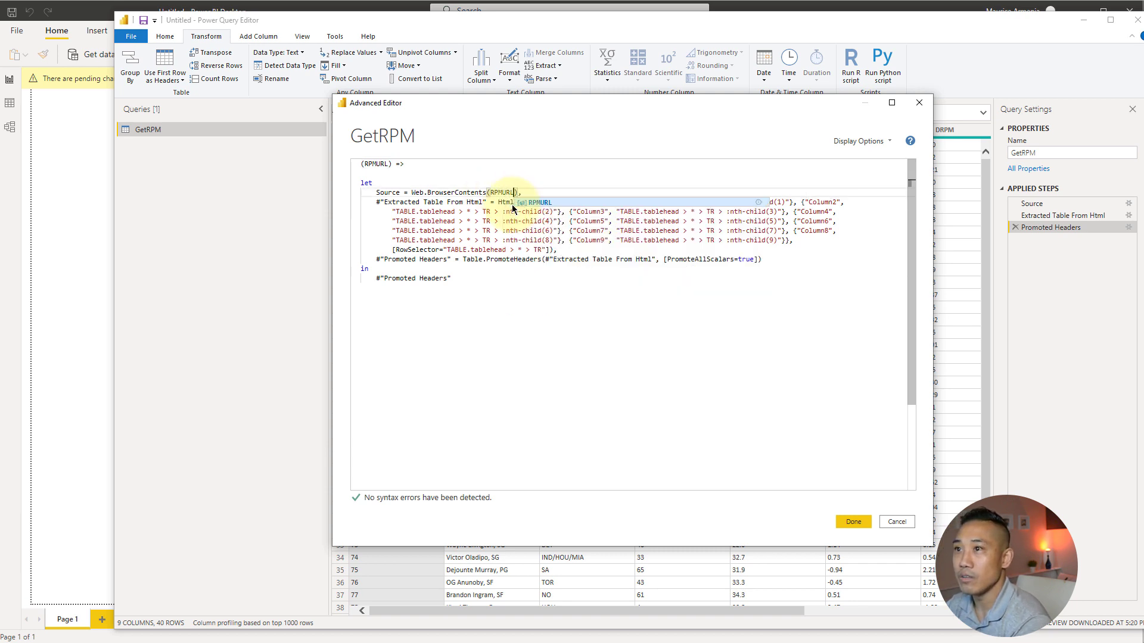
key("Escape")
left_click(843, 521)
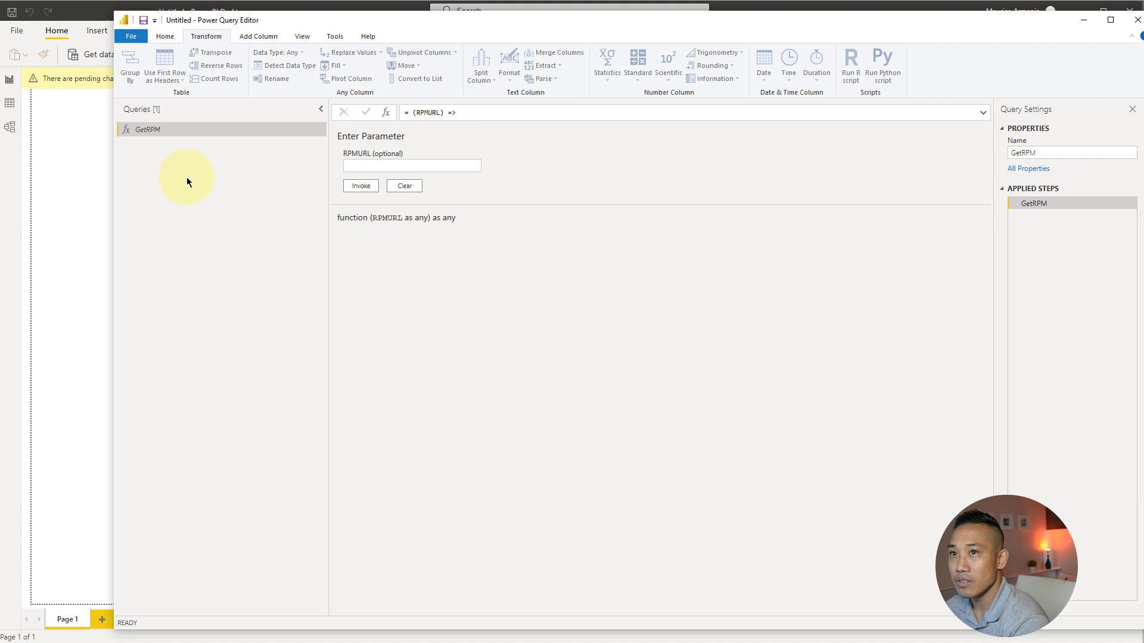
Step: Enter a new table with an RPMURL column holding the ESPN RPM URL without its page number
left_click(162, 35)
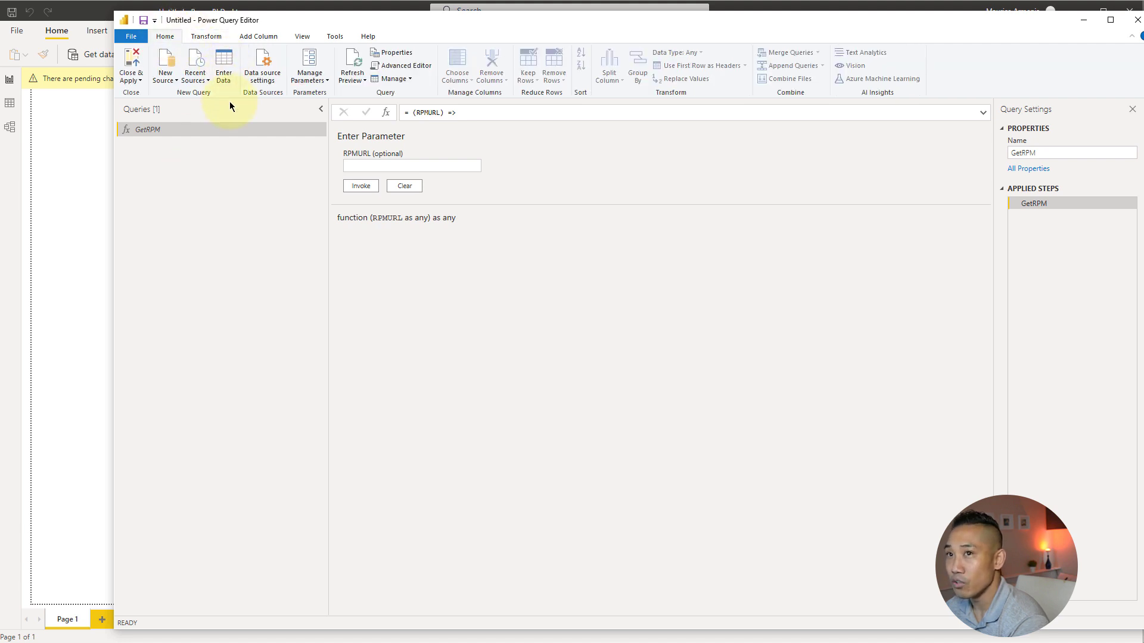
left_click(224, 70)
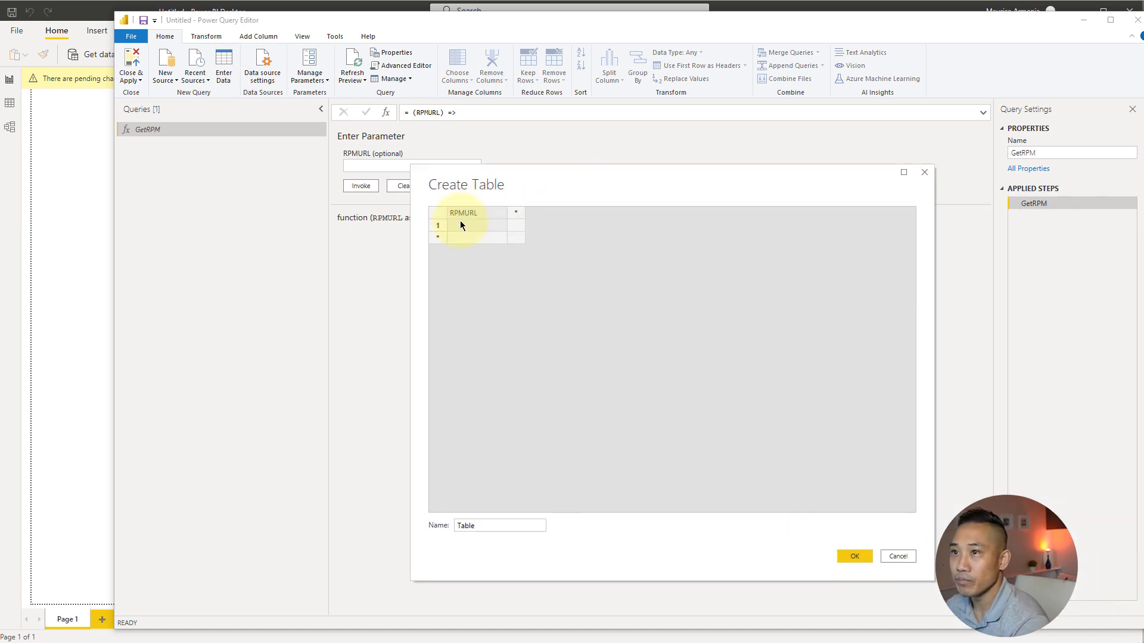
left_click(502, 276)
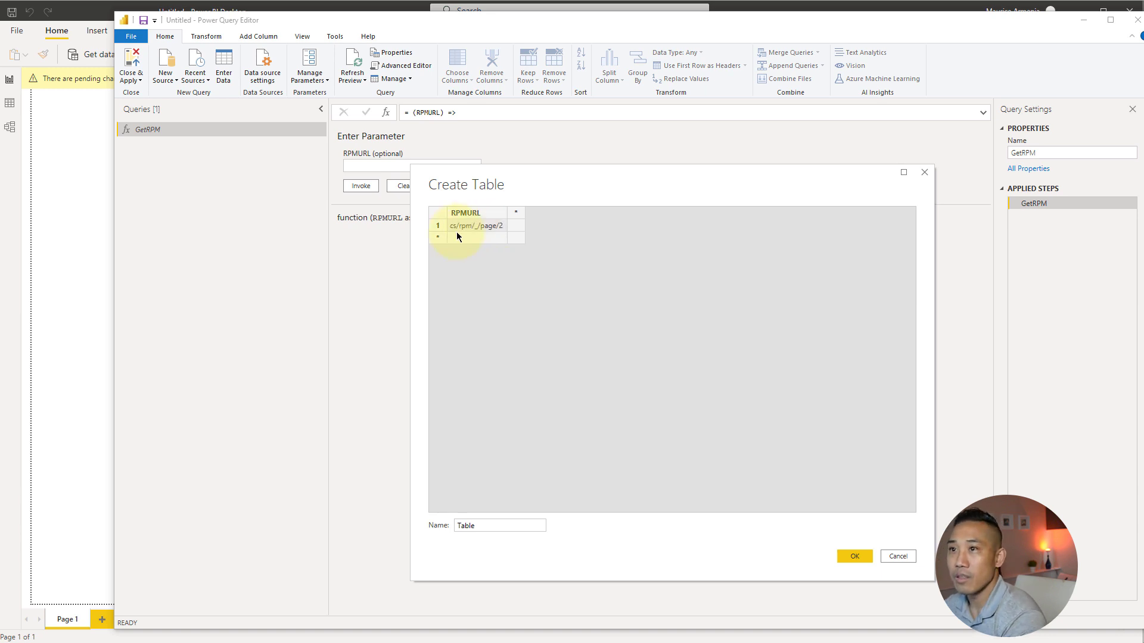
left_click_drag(506, 213, 697, 214)
left_click(520, 223)
left_click(623, 219)
left_click(625, 223)
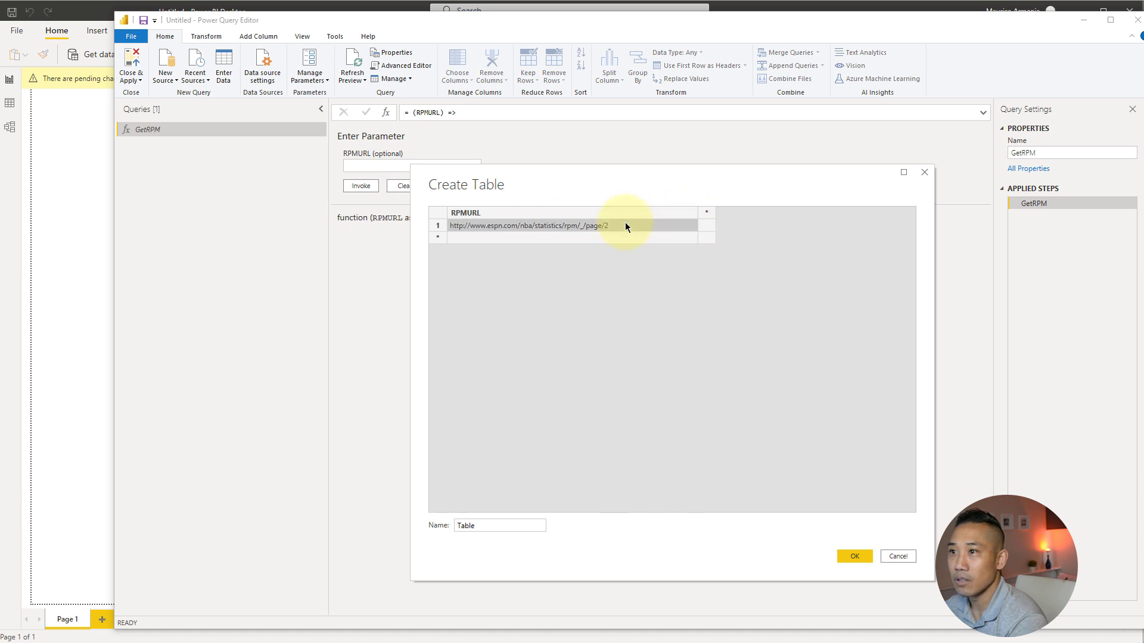
left_click(630, 227)
left_click(631, 226)
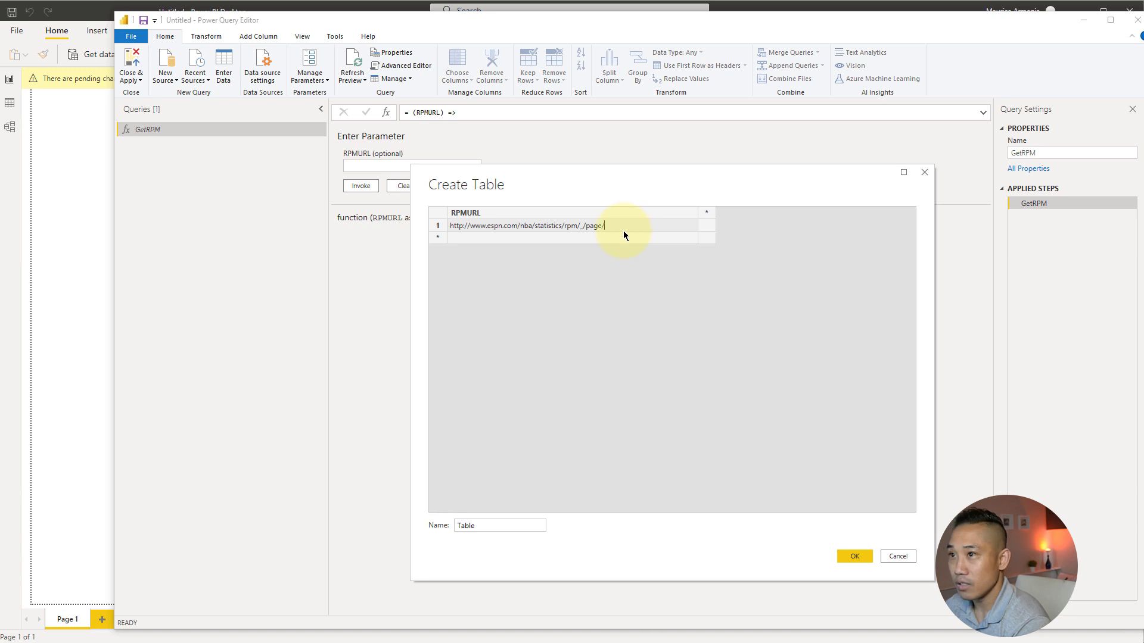
key("ctrl+a")
key("ctrl+c")
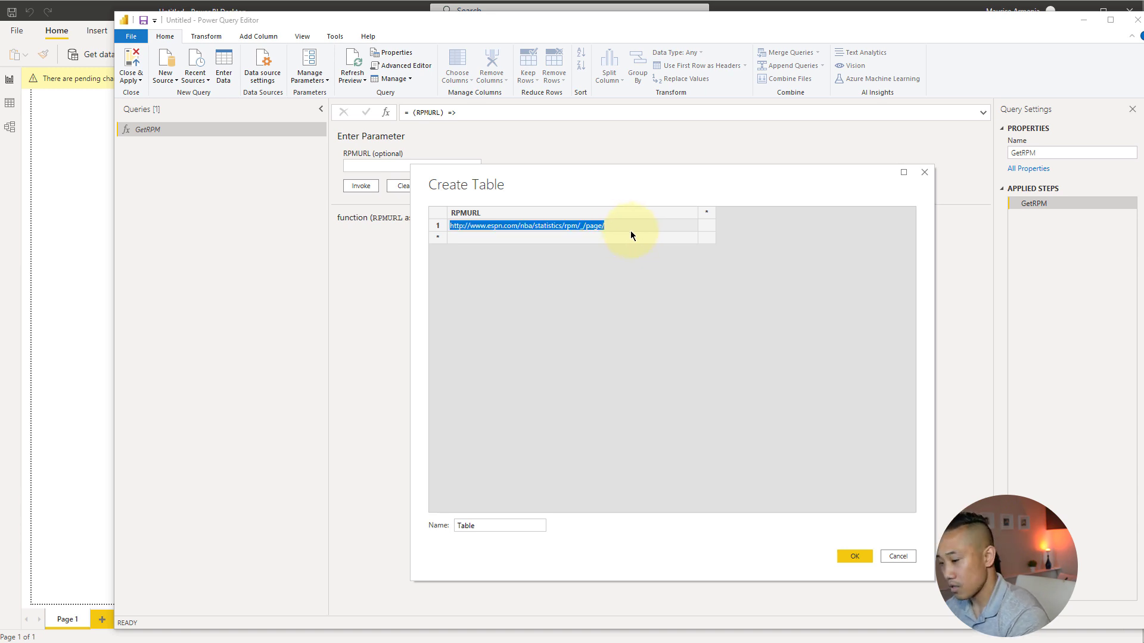
left_click(631, 238)
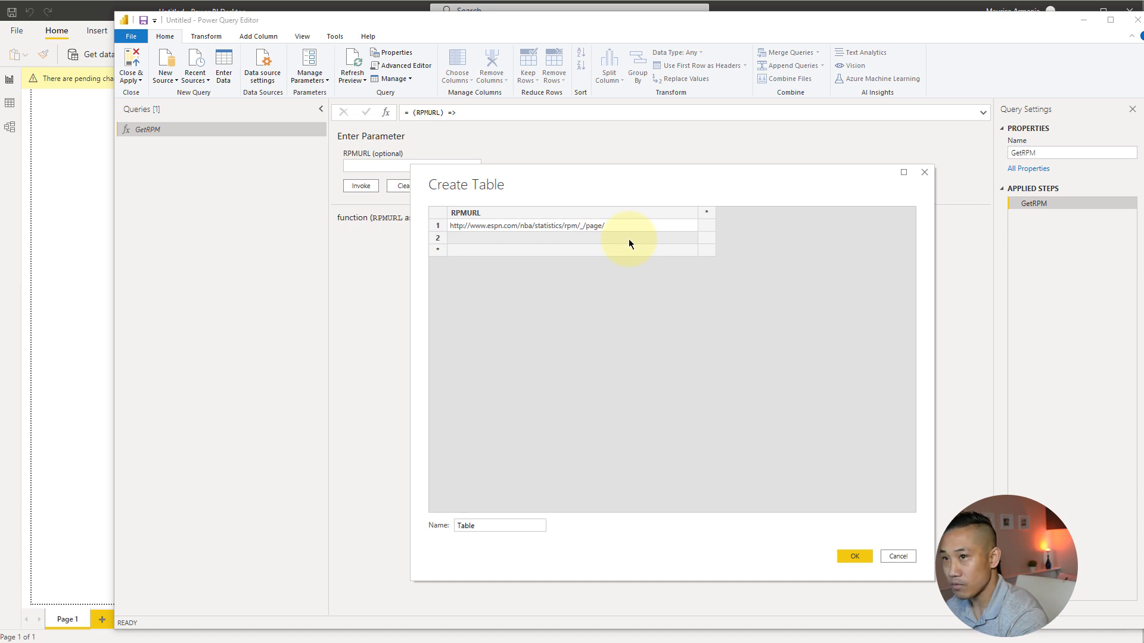
key("ctrl+v")
key("Down")
key("ctrl+v")
key("Down")
key("ctrl+v")
key("Down")
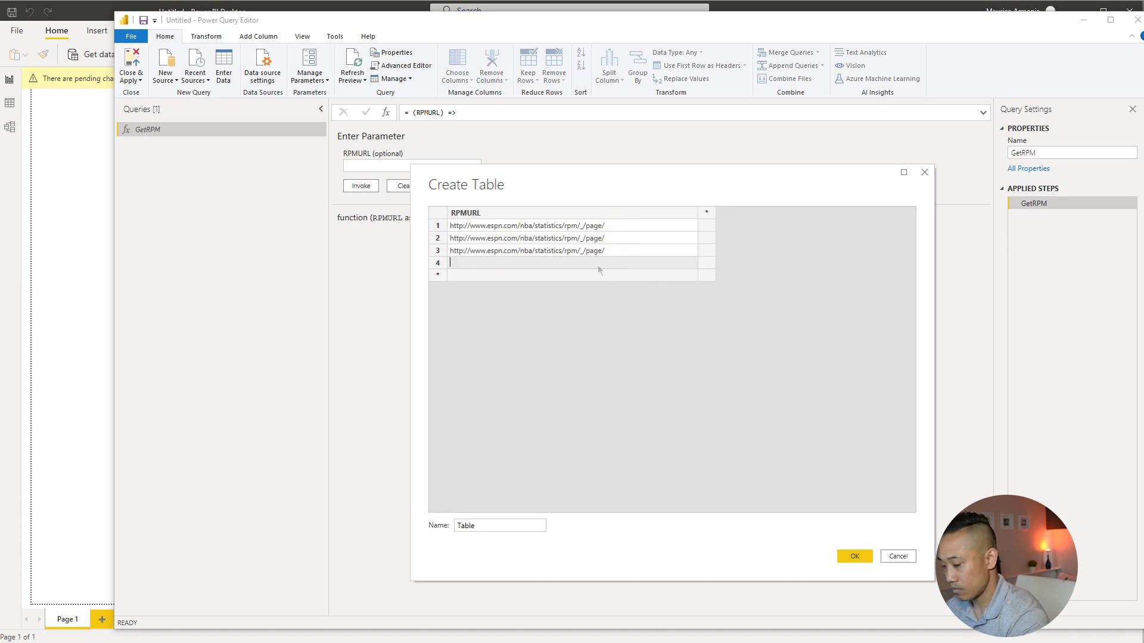
key("ctrl+v")
key("Down")
key("ctrl+v")
key("Down")
key("ctrl+v")
key("Down")
key("ctrl+v")
key("Down")
key("ctrl+v")
key("Down")
key("ctrl+v")
key("Down")
key("ctrl+v")
key("Down")
key("ctrl+v")
key("Down")
key("ctrl+v")
key("Down")
key("ctrl+v")
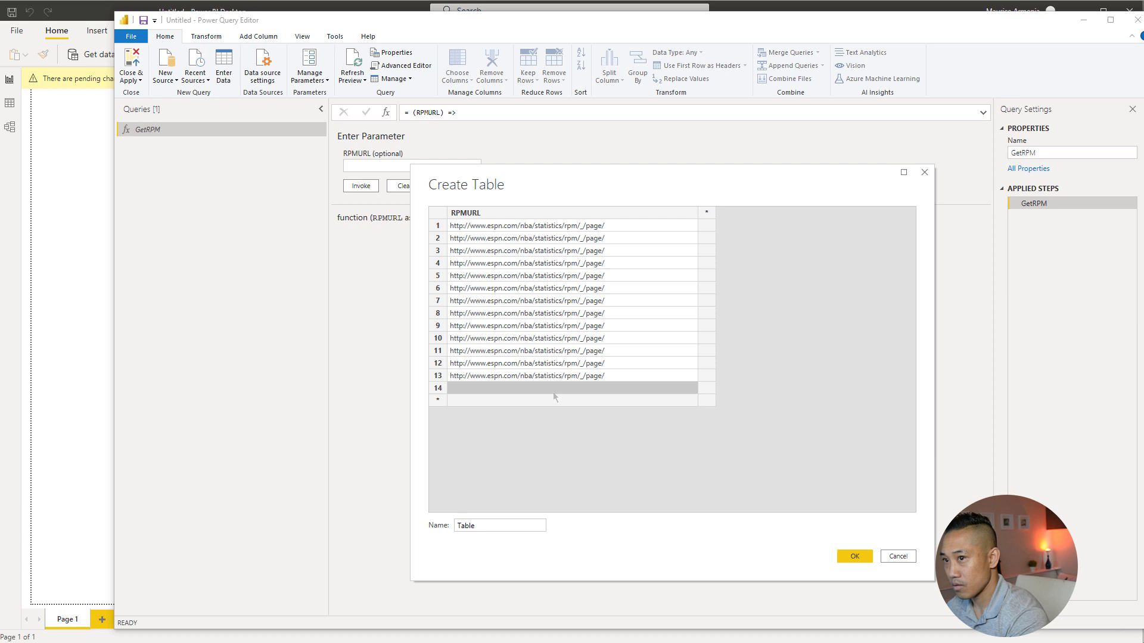
left_click(773, 399)
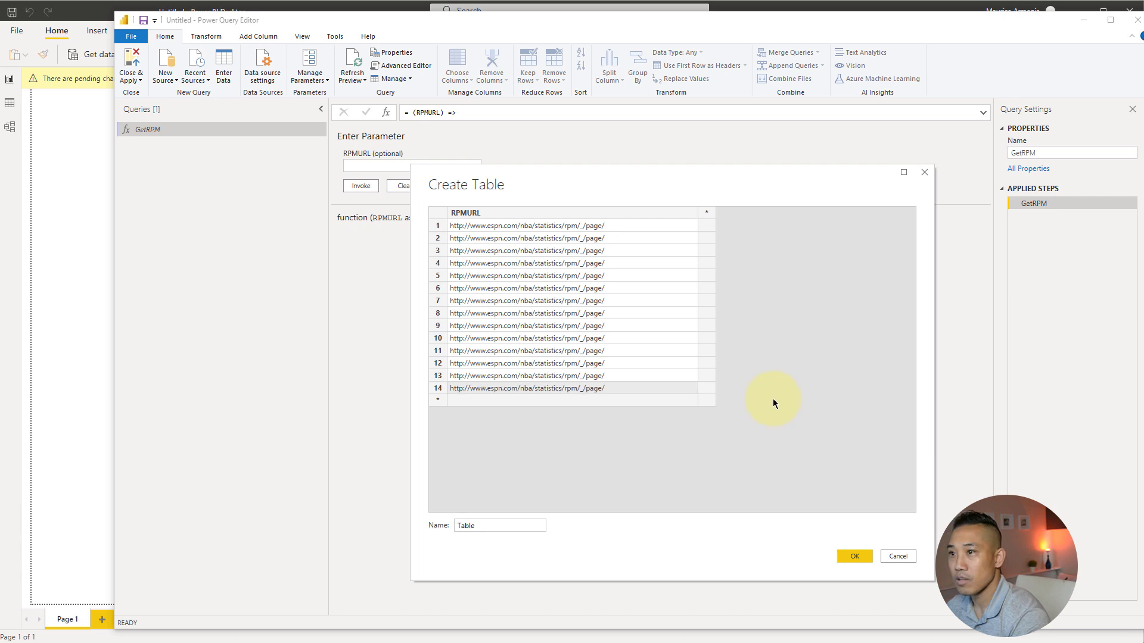
Step: Create the 14-row URL table, add an Index column from 1, and select RPMURL and Index
left_click(854, 557)
left_click_drag(503, 130, 562, 130)
left_click(258, 37)
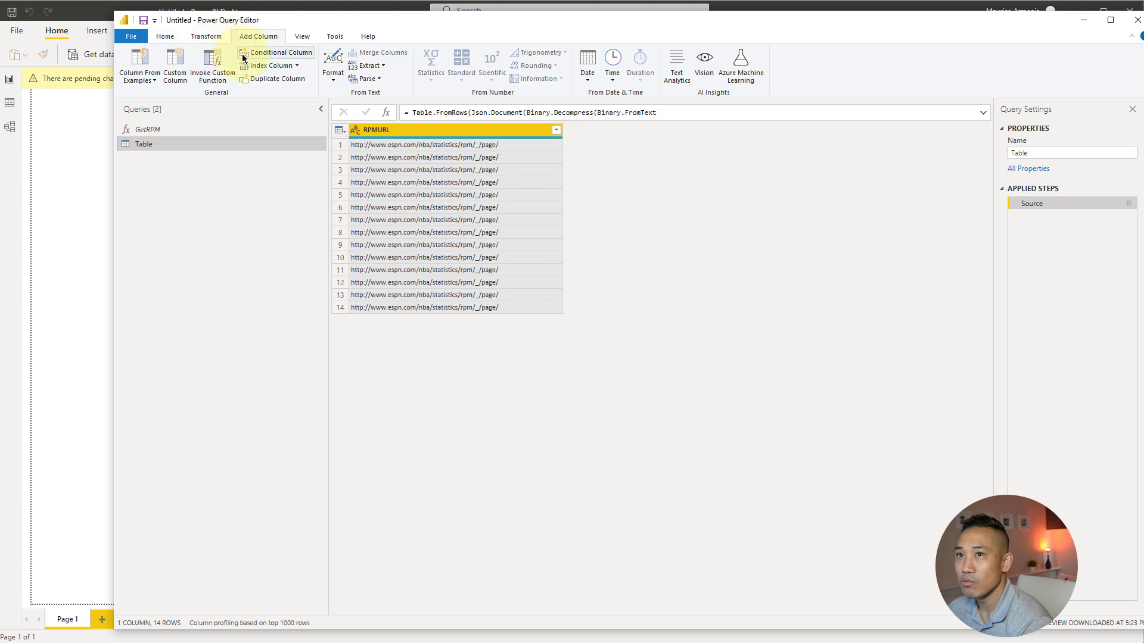
left_click(298, 67)
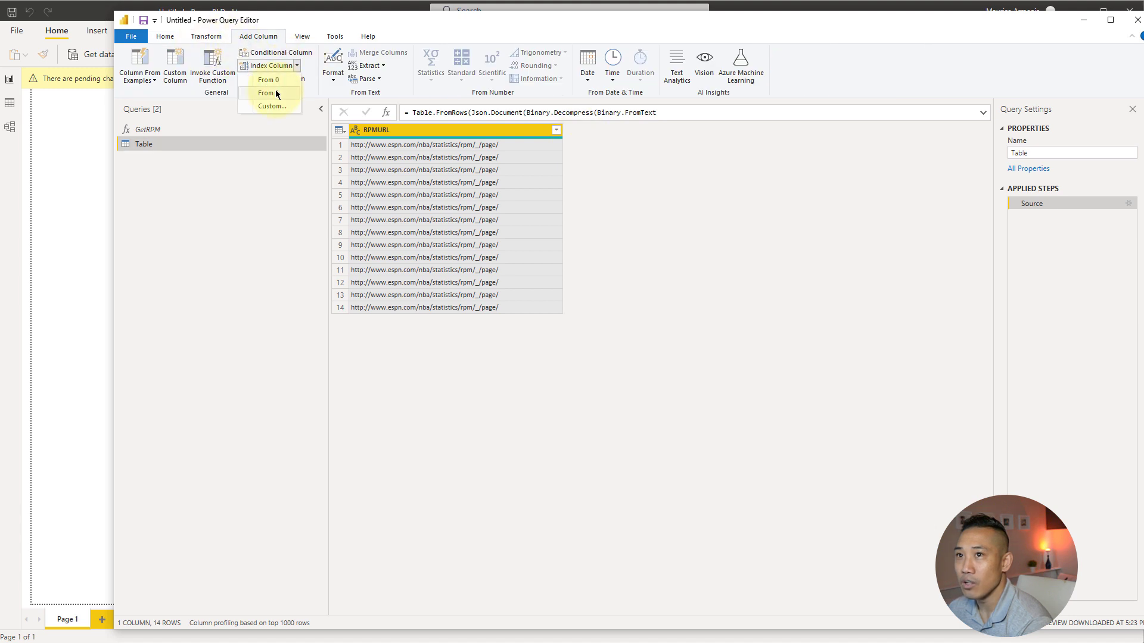
left_click(274, 92)
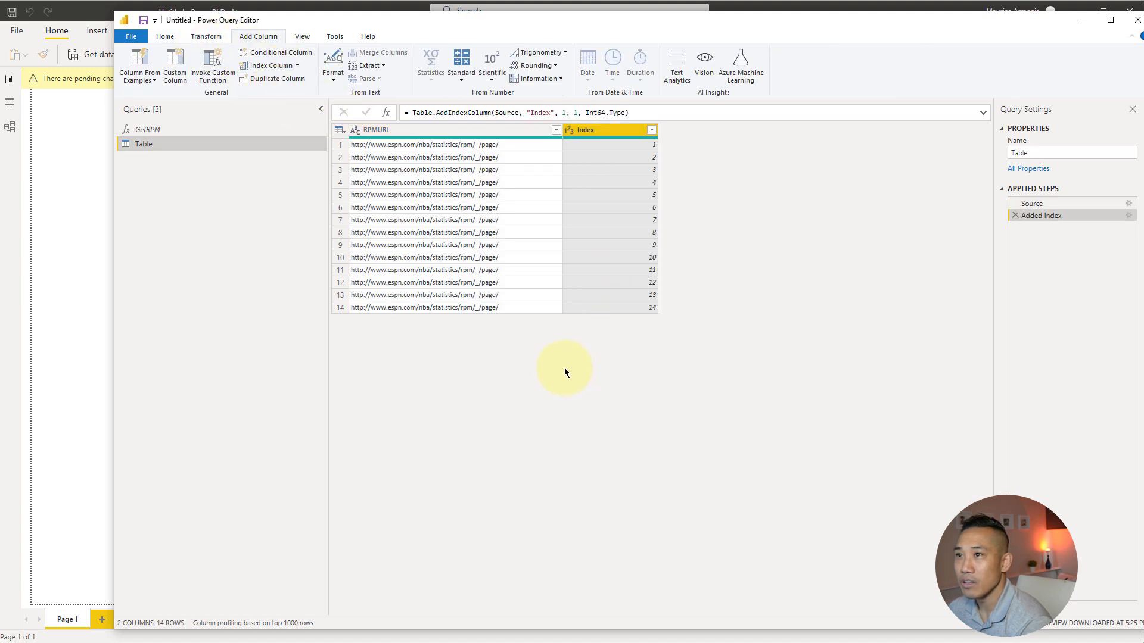
left_click(491, 130)
left_click(593, 131, "ctrl")
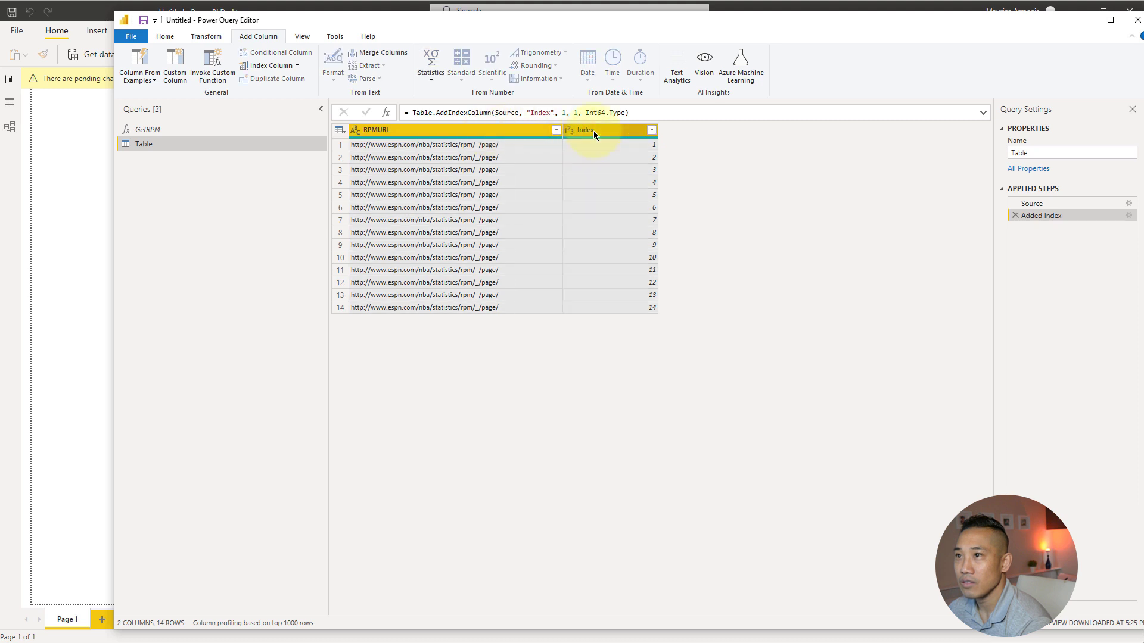
Step: Merge RPMURL and Index into one column and rename it RPMURL
right_click(596, 132)
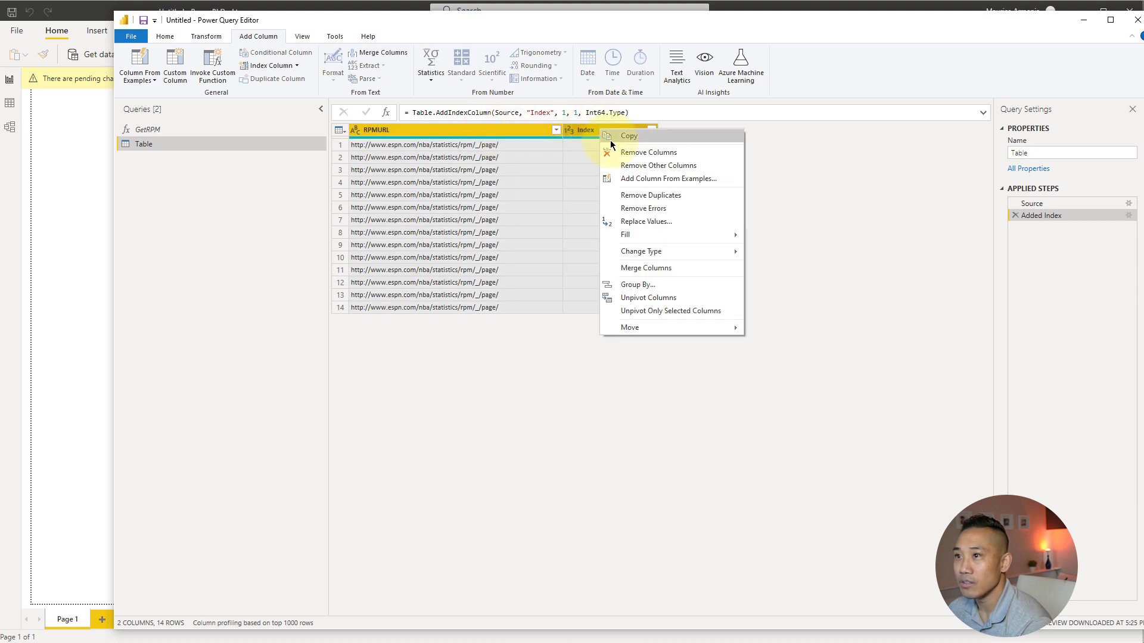
left_click(652, 271)
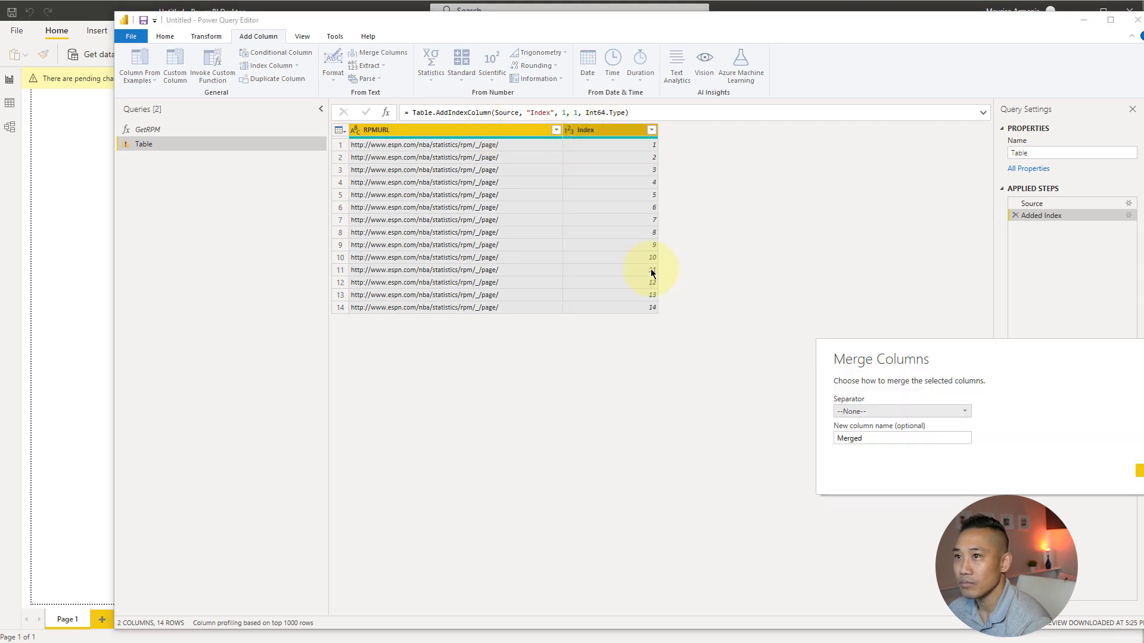
left_click(1135, 471)
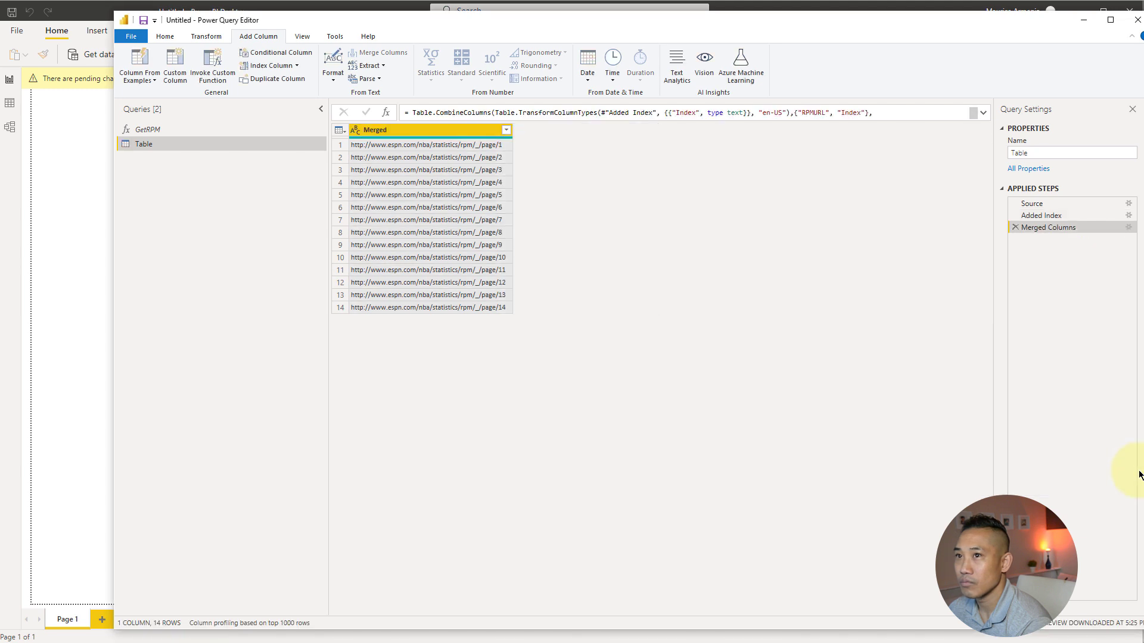
double_click(448, 130)
type("RPMURL")
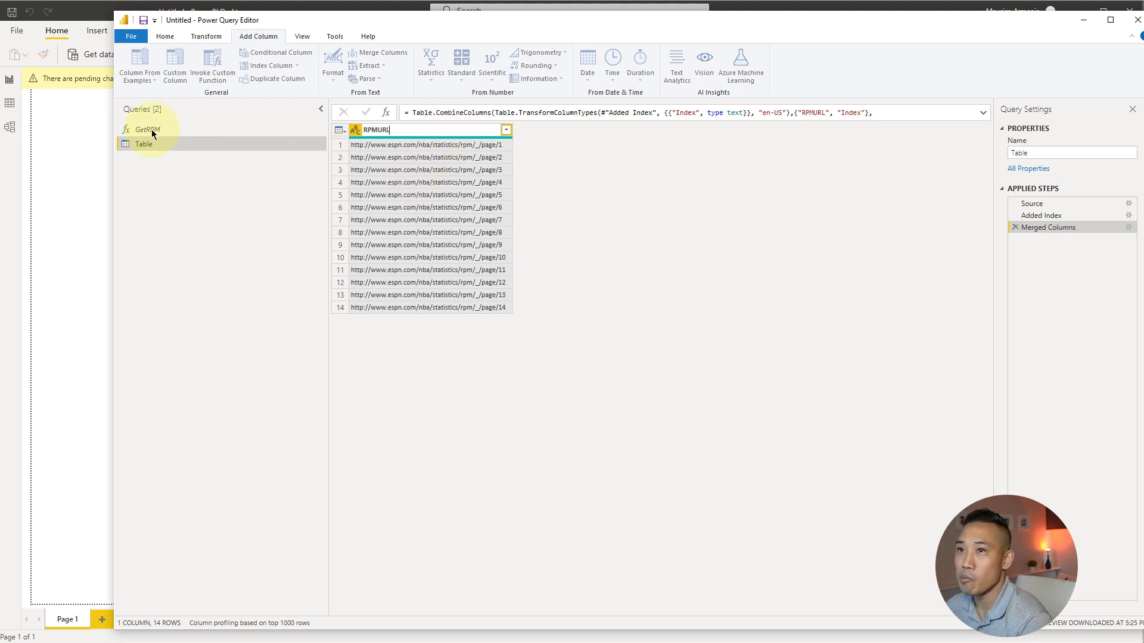
left_click(473, 398)
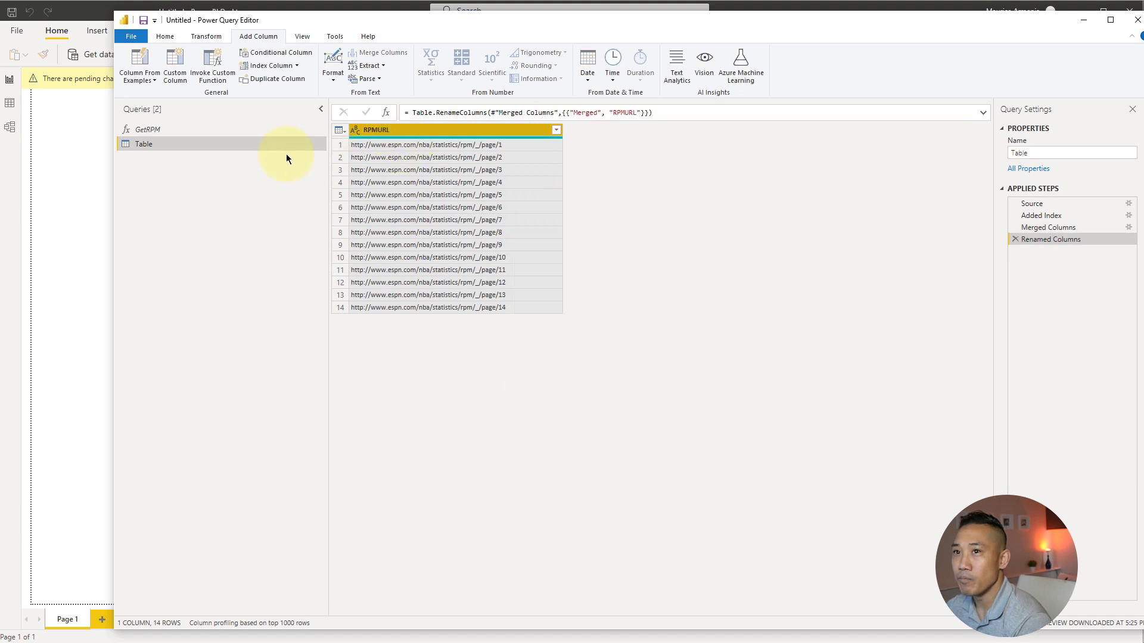
Step: Rename the query to RPM Stats in Query Settings
left_click(1046, 153)
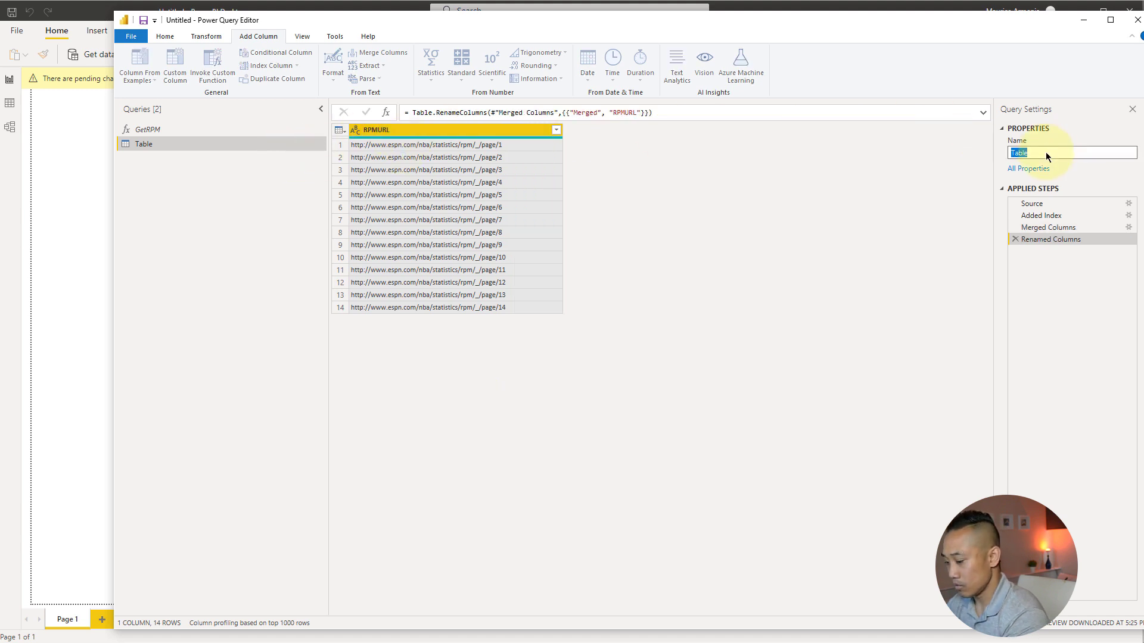
type("RPM S")
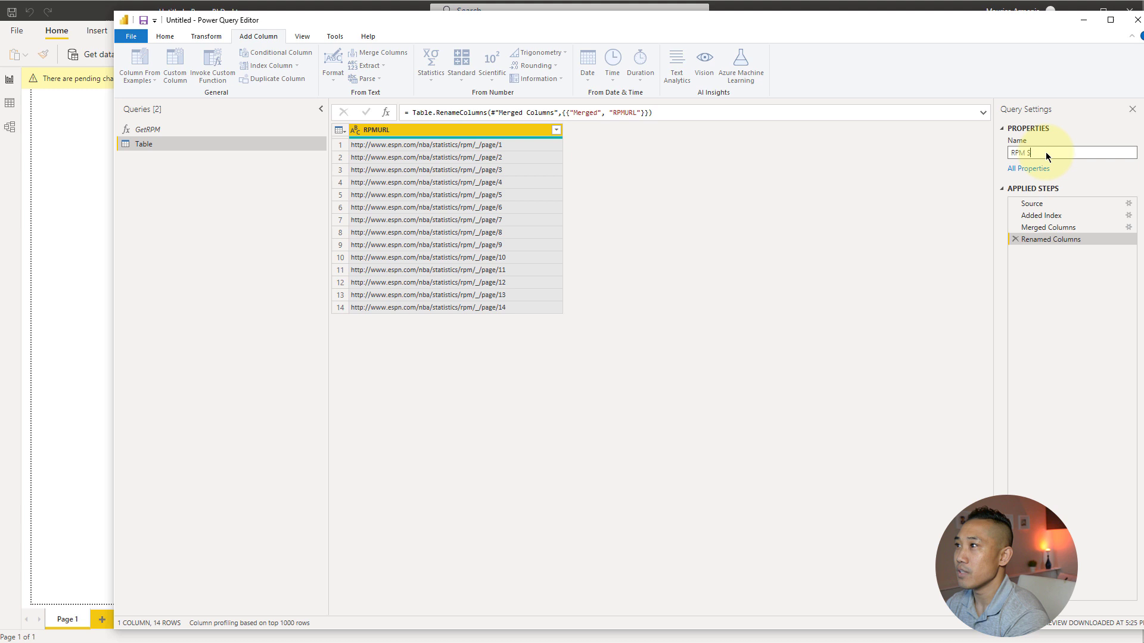
type("tats")
key("Return")
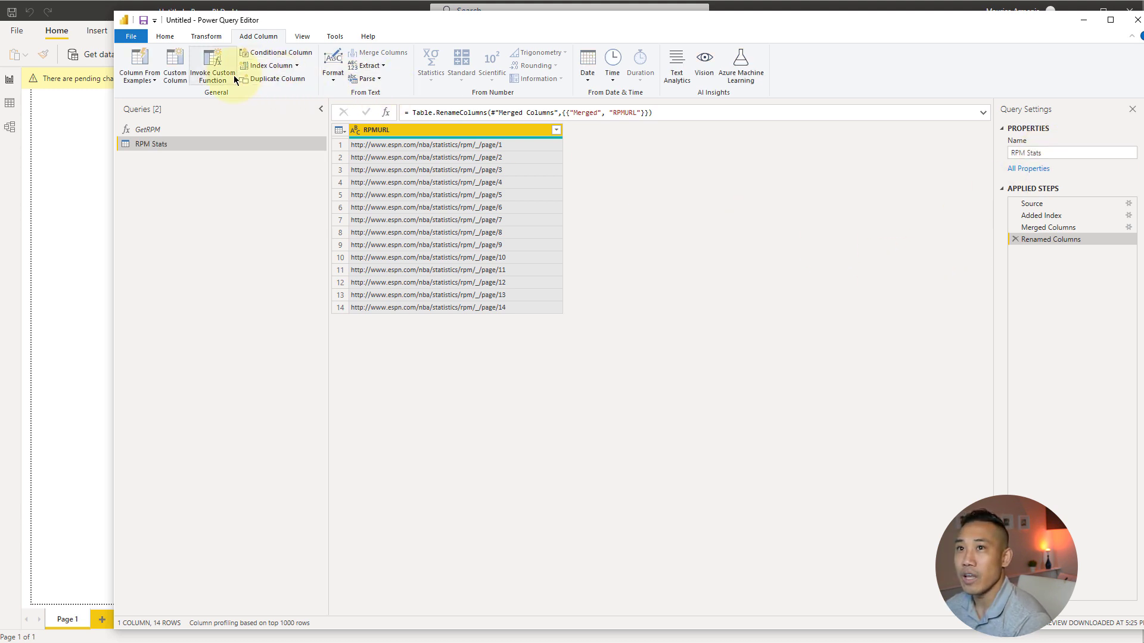
Step: Invoke the GetRPM function on each RPMURL, creating a new column named RPM Stats
left_click(214, 66)
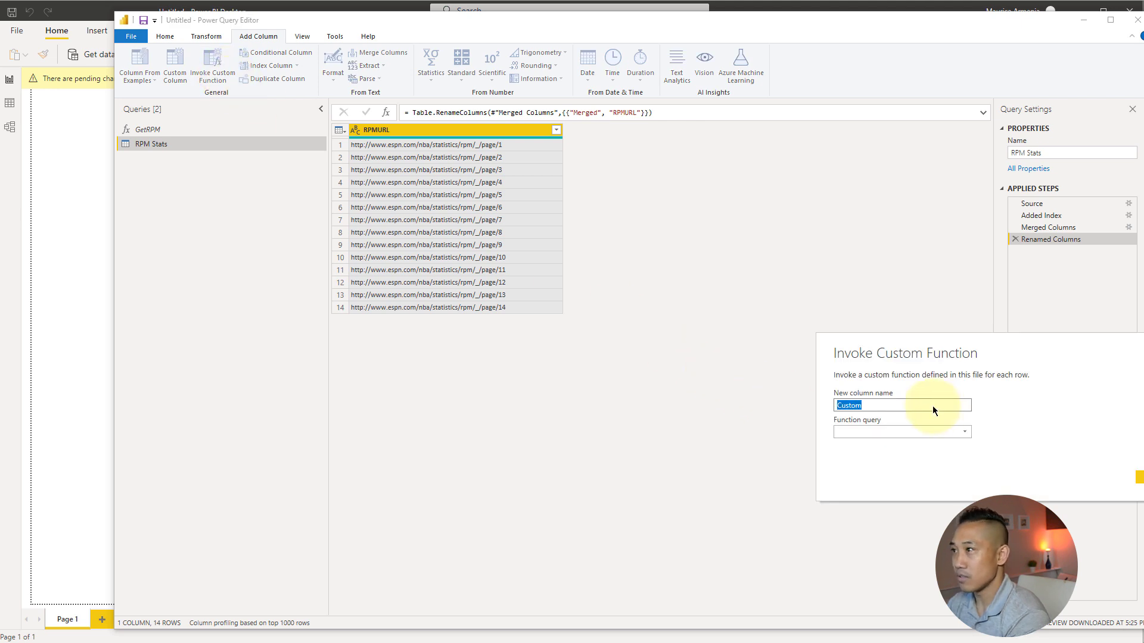
type("RPM Stats")
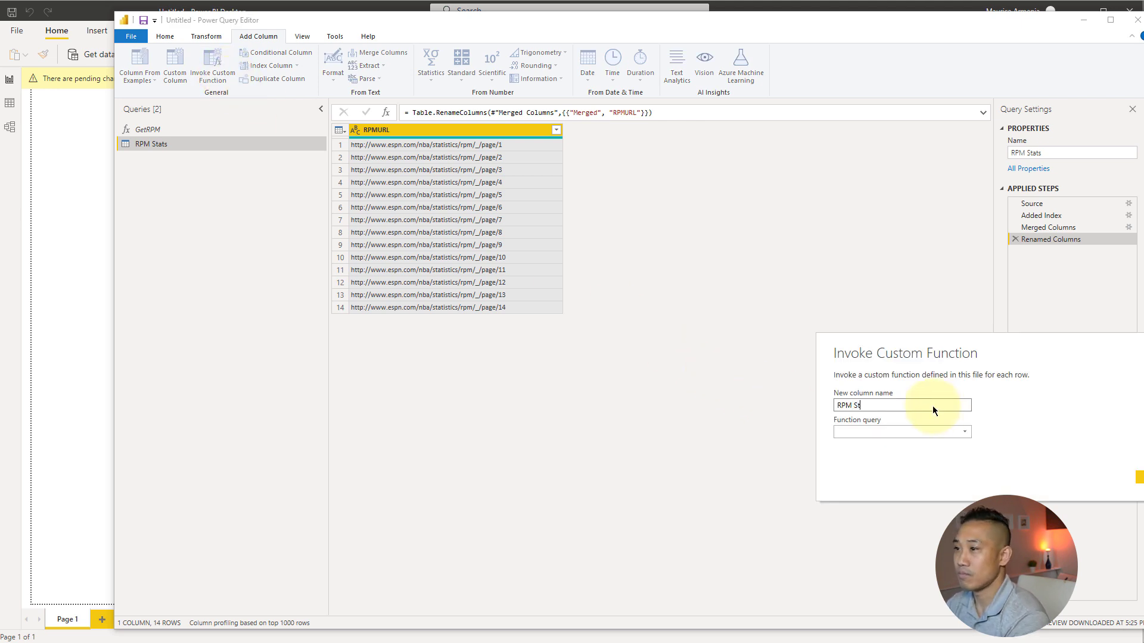
left_click(852, 432)
left_click(853, 444)
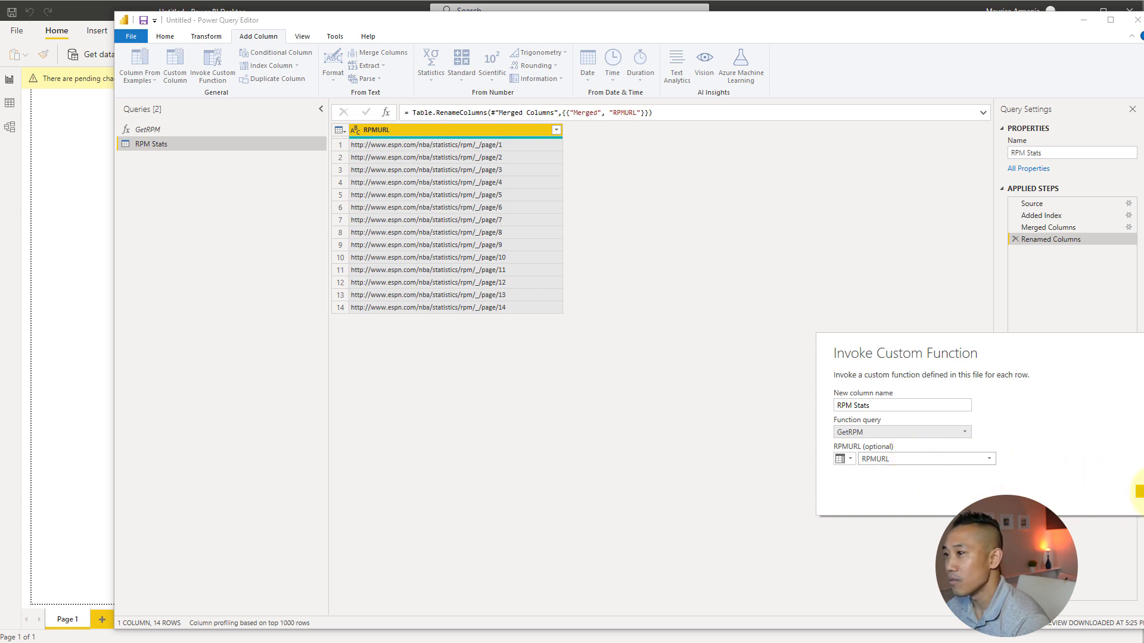
left_click(1139, 492)
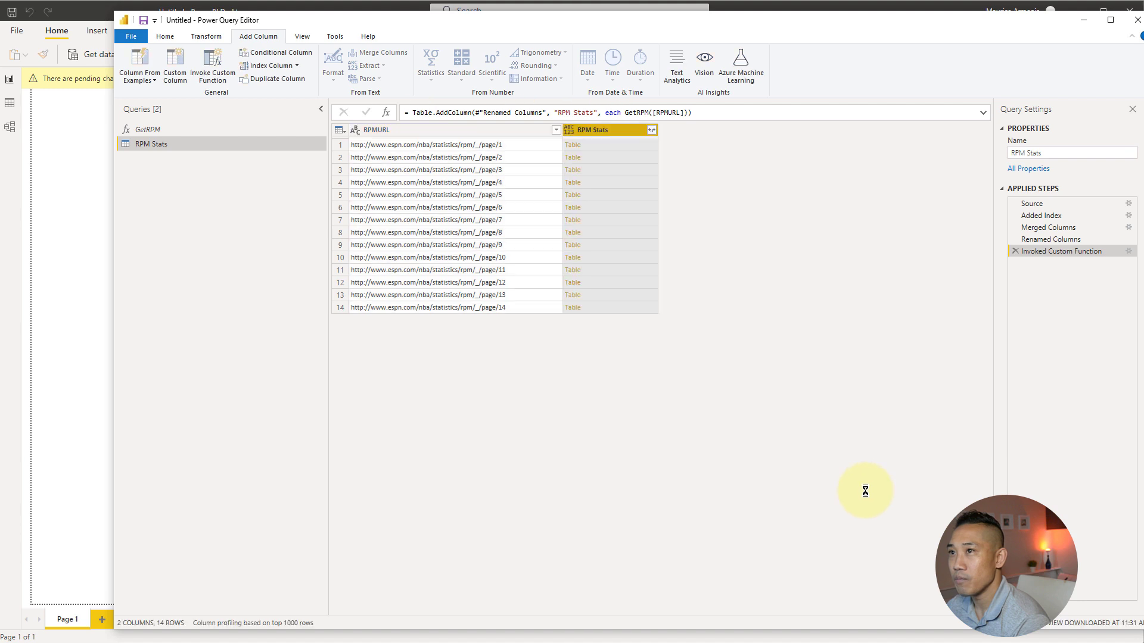
Step: Expand the RPM Stats tables without the original column-name prefix and scan the resulting rows
left_click(651, 129)
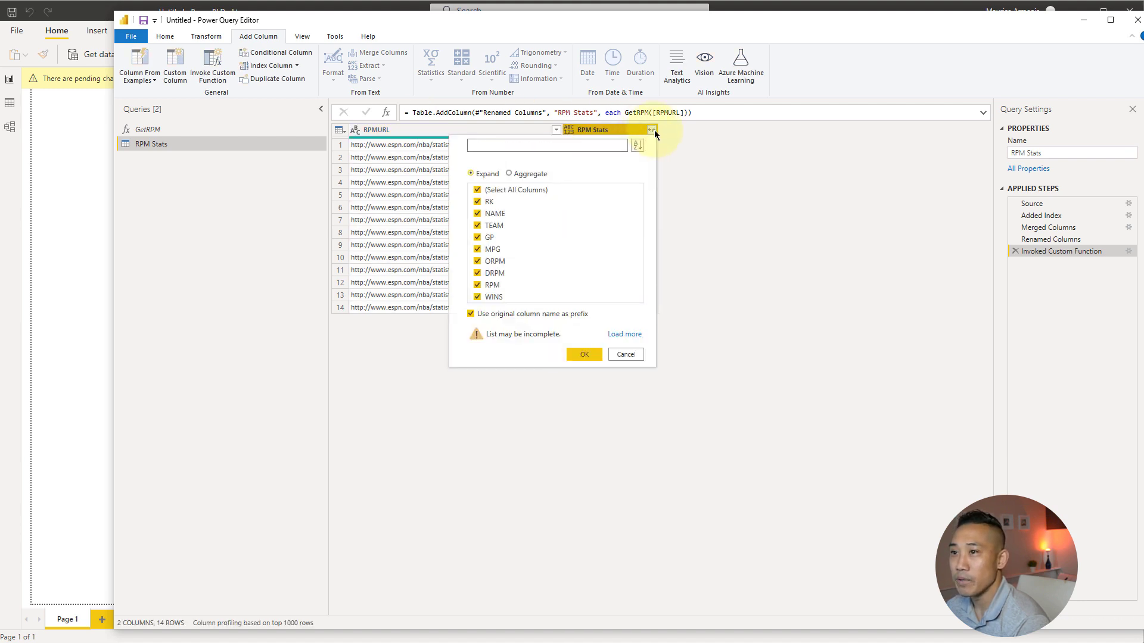
left_click(541, 313)
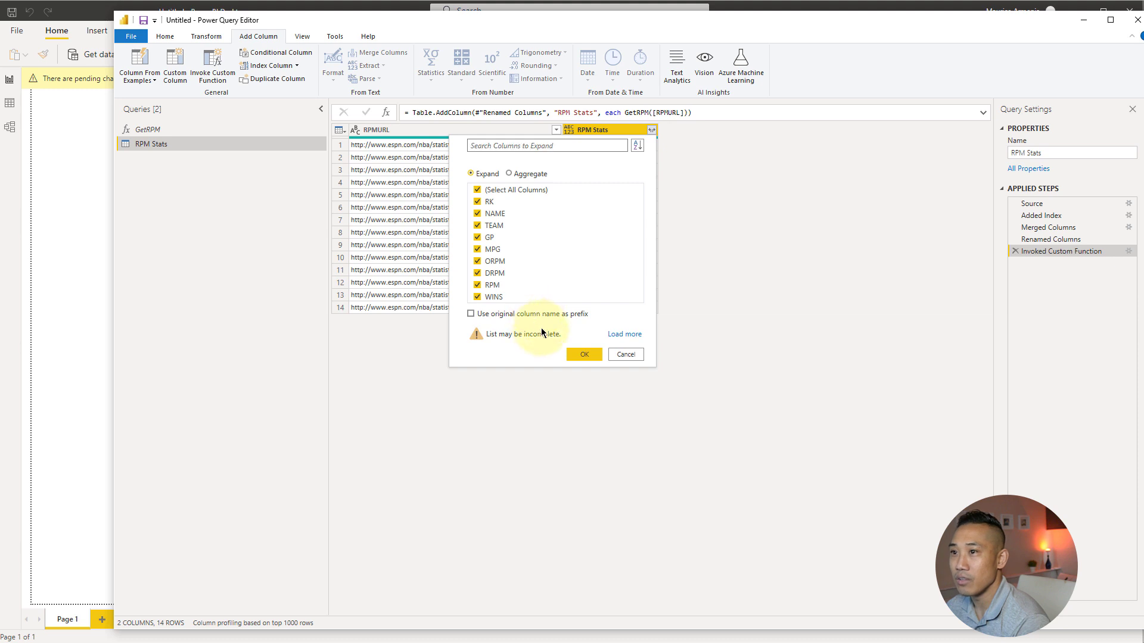
left_click(571, 355)
scroll(627, 568, "down", 20)
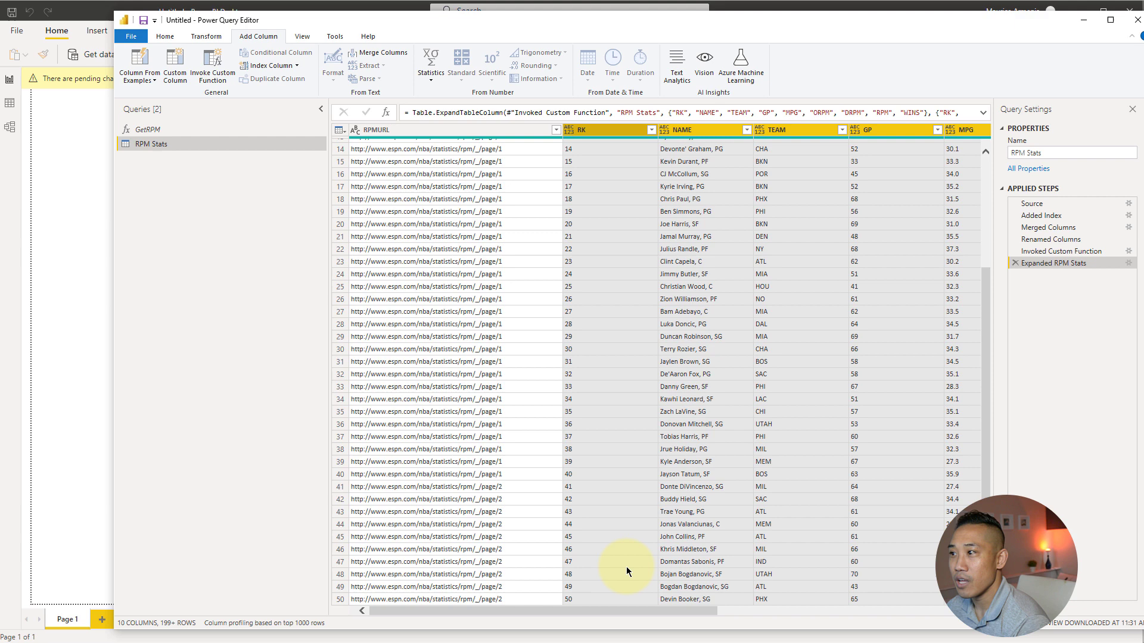
scroll(626, 566, "up", 20)
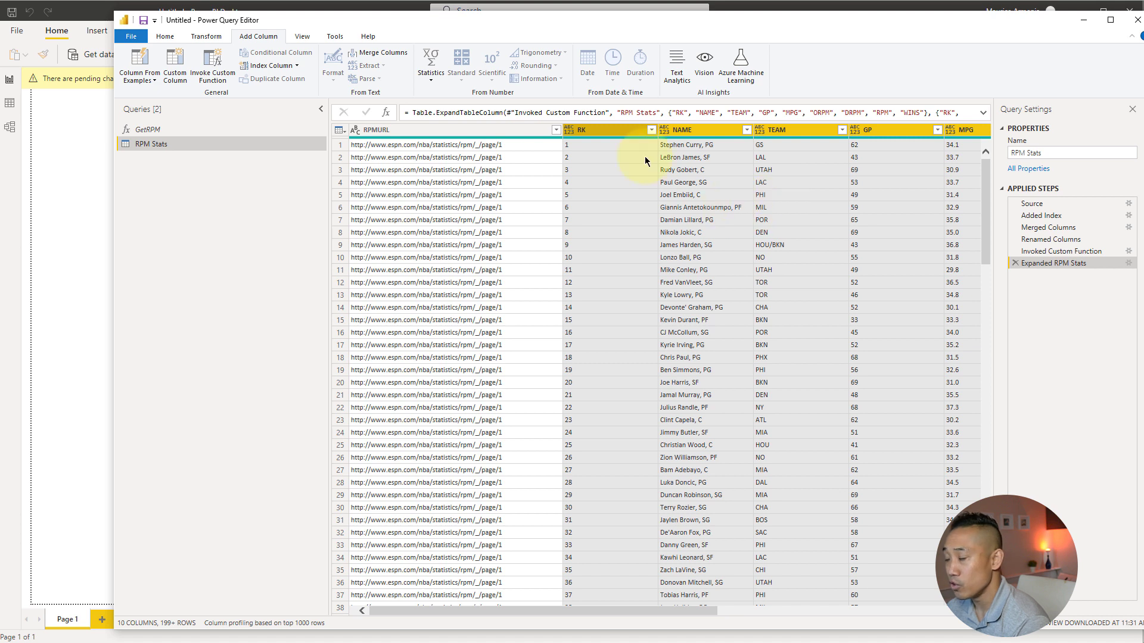
Step: Set RK to Whole Number and NAME and TEAM to Text
right_click(595, 130)
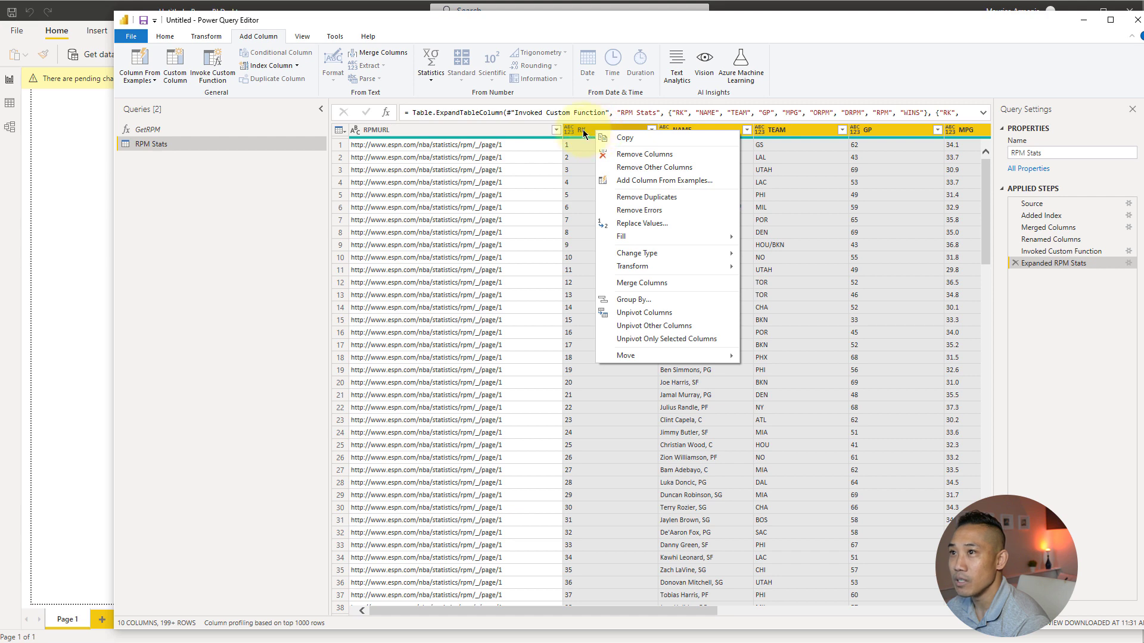
right_click(615, 131)
mouse_move(673, 242)
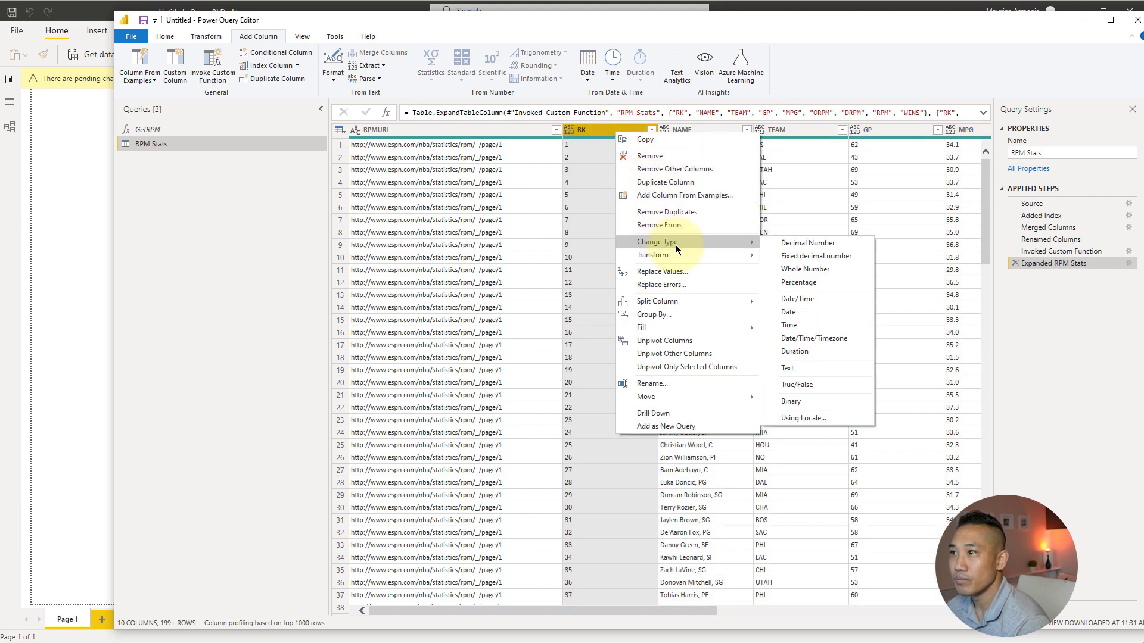
left_click(811, 268)
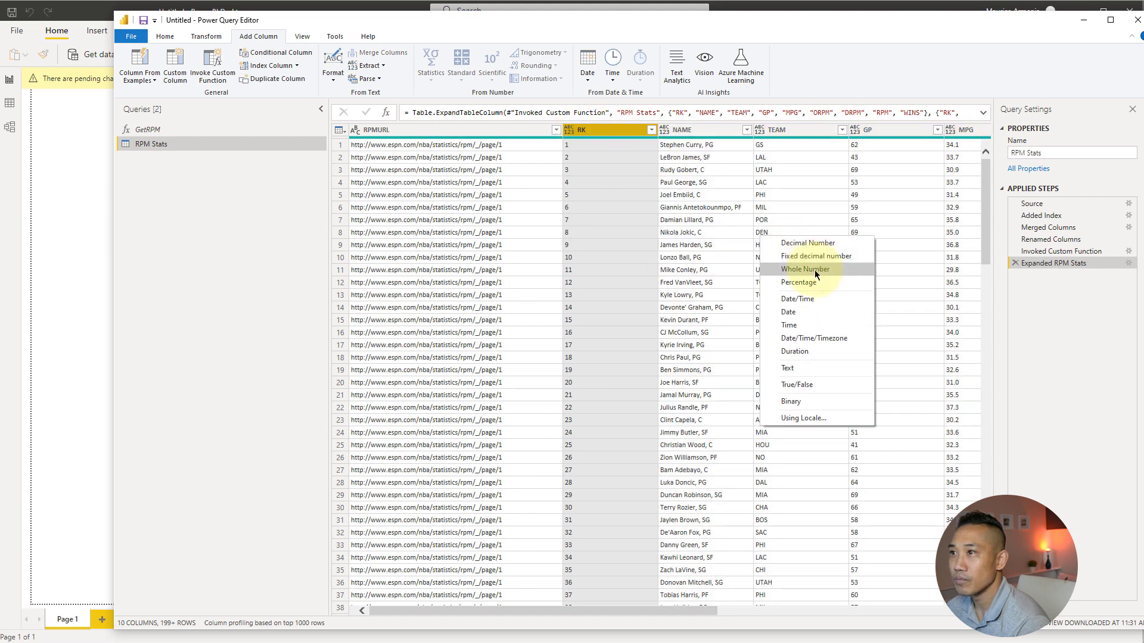
left_click(702, 127)
left_click(778, 130, "ctrl")
right_click(778, 130)
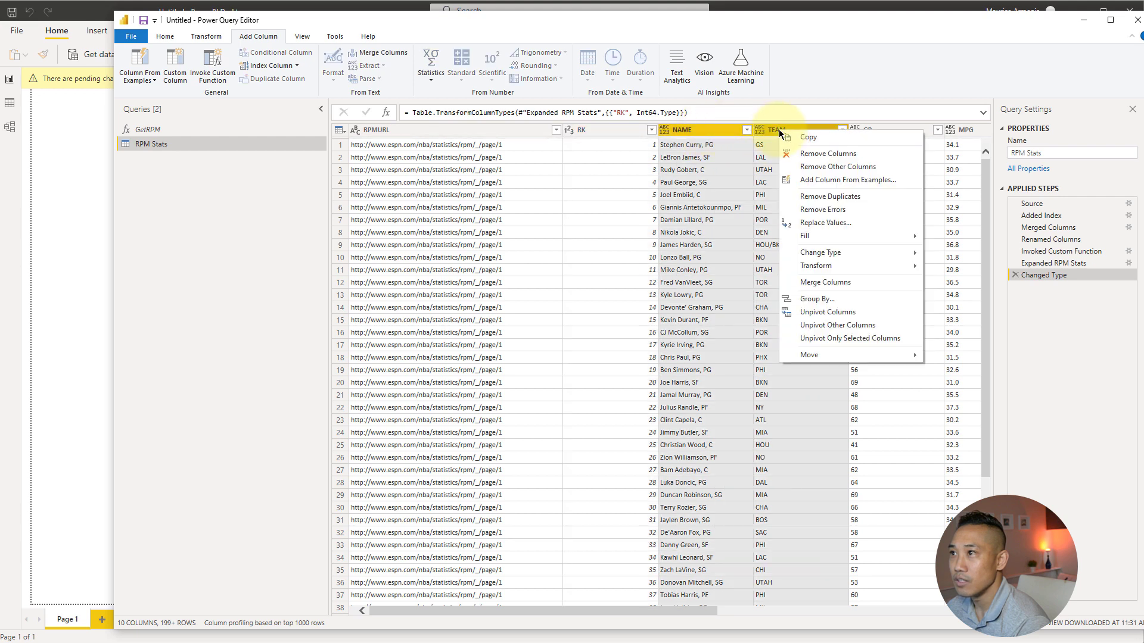
mouse_move(845, 251)
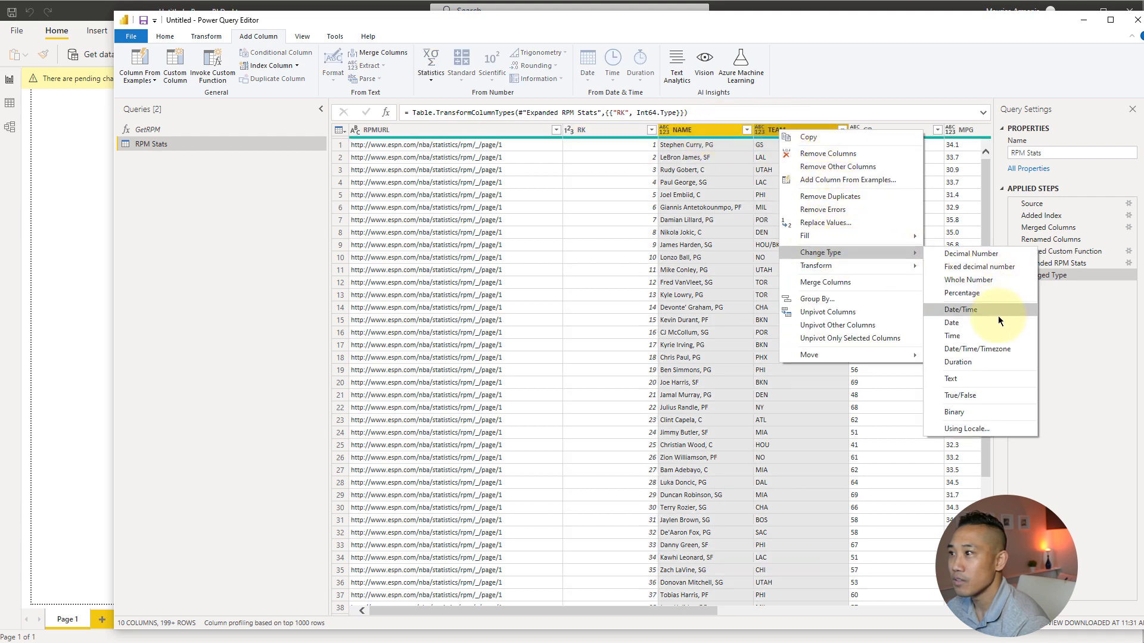
left_click(964, 378)
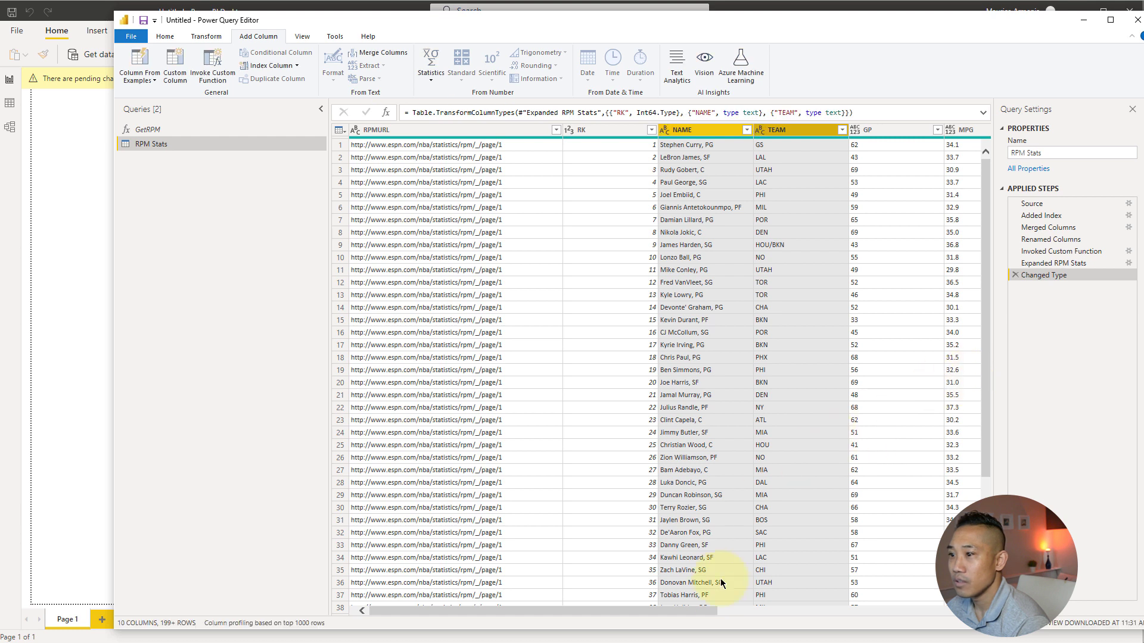
left_click_drag(706, 609, 951, 613)
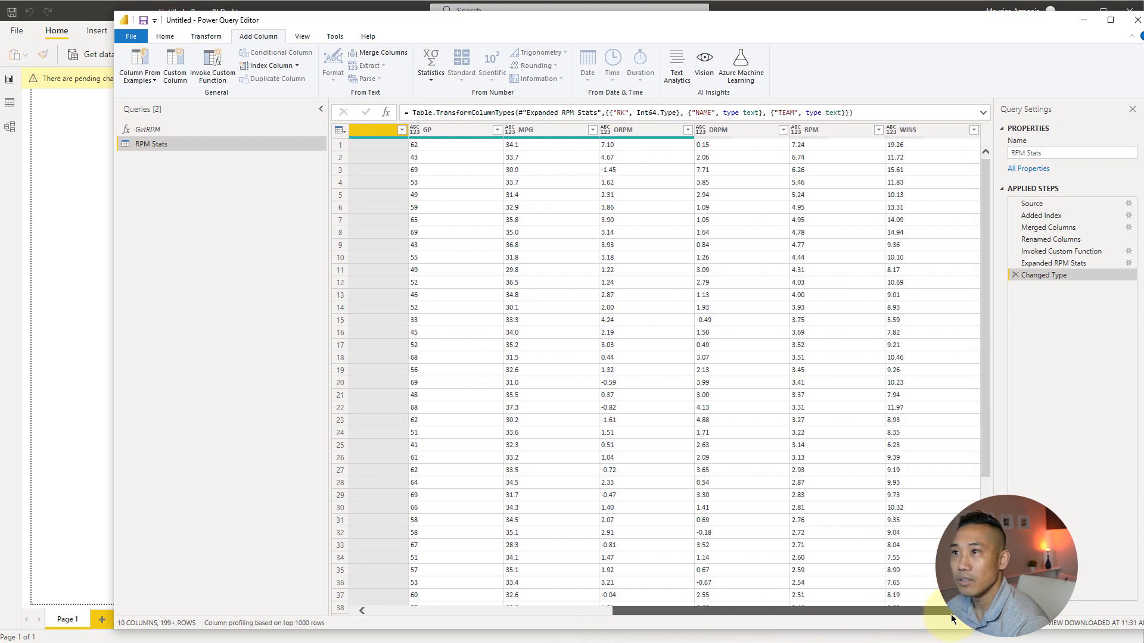
Step: Set GP to Whole Number and MPG through WINS to Decimal Number
left_click(445, 131)
right_click(446, 131)
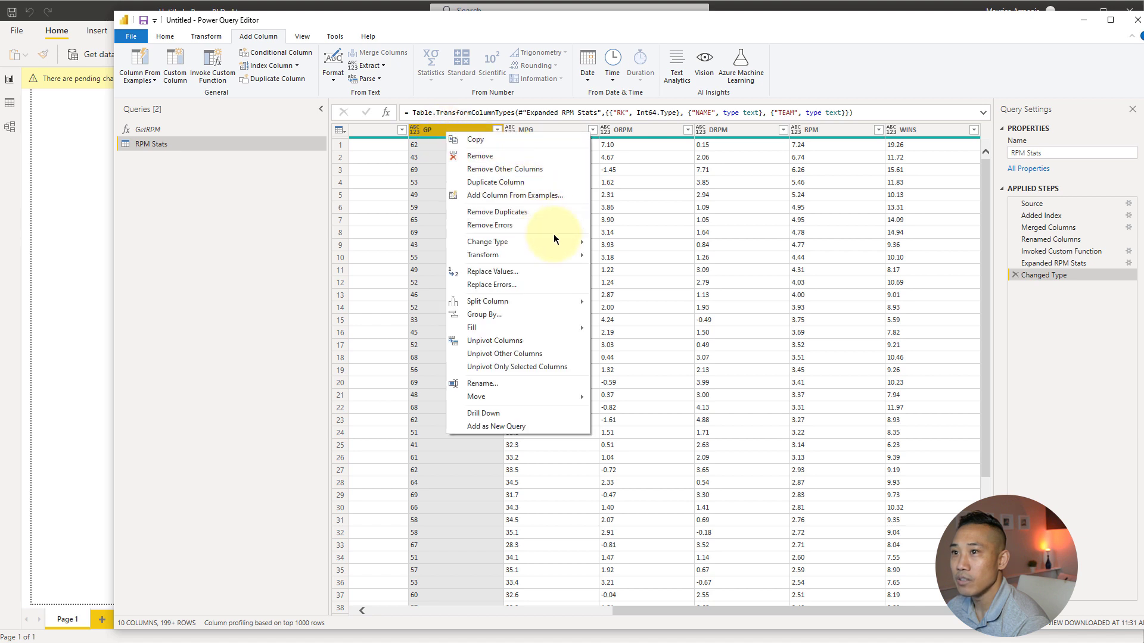
mouse_move(561, 245)
left_click(642, 269)
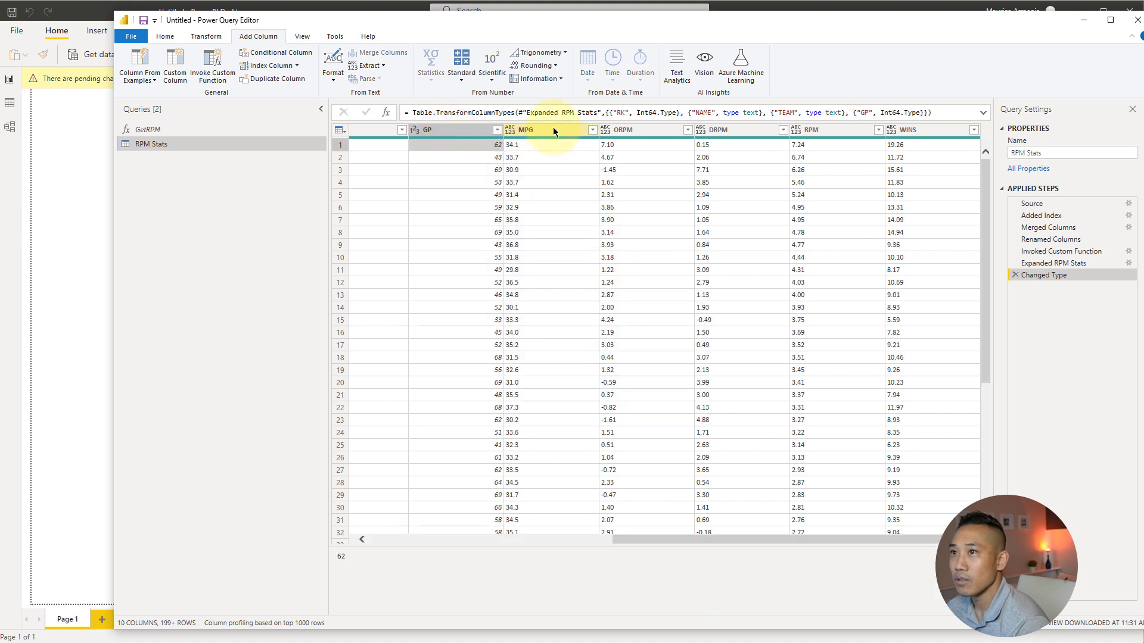
left_click(553, 127)
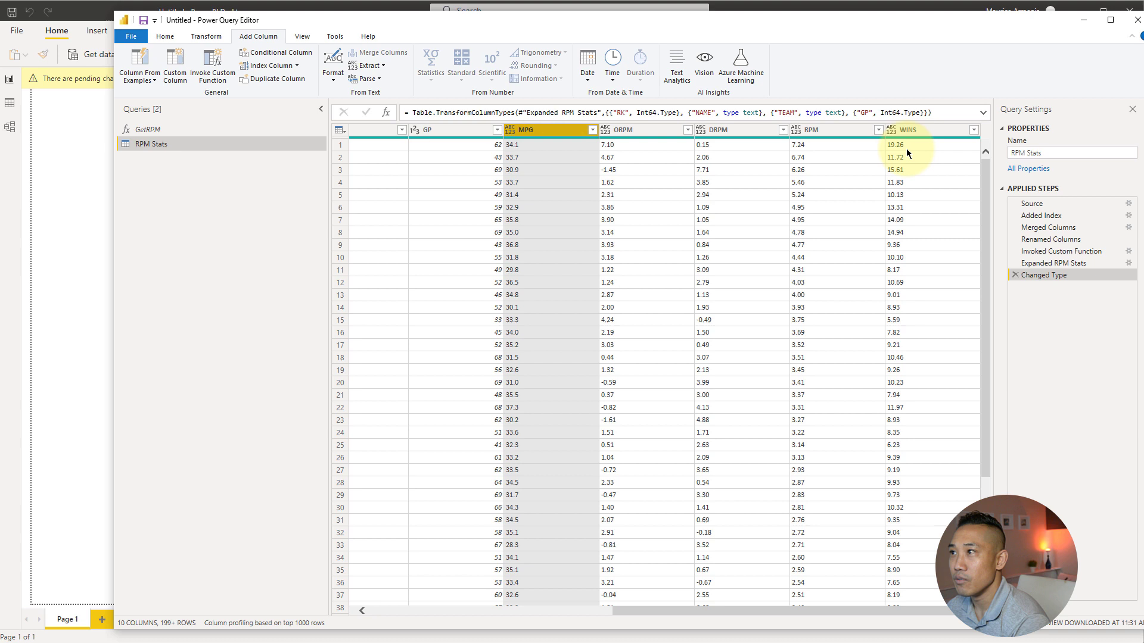
left_click(931, 129, "shift")
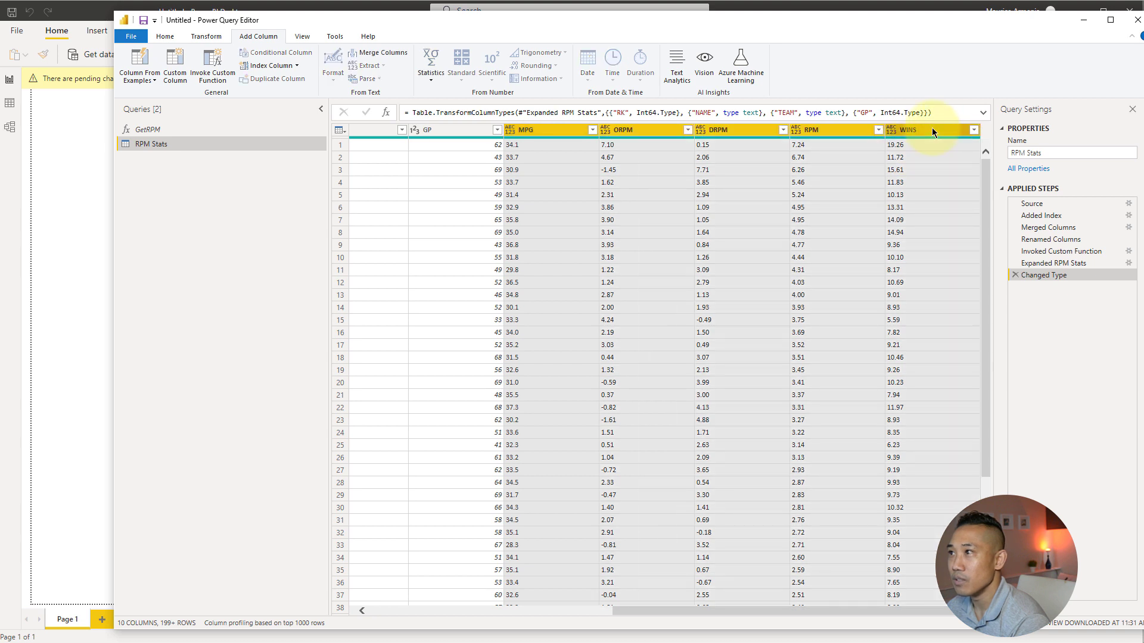
right_click(540, 131)
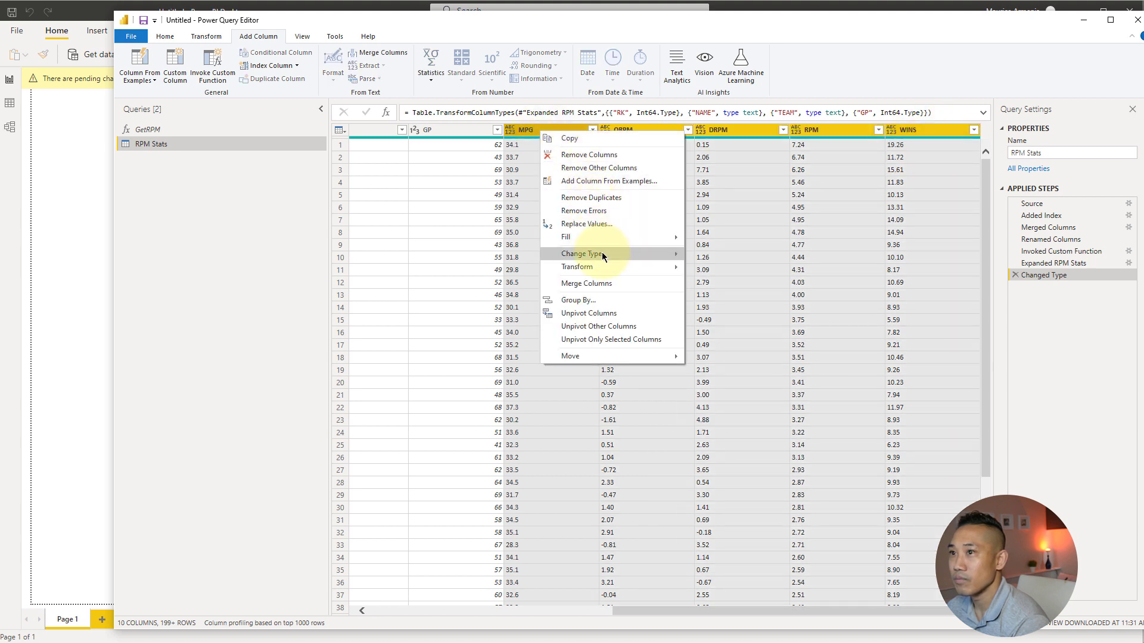
mouse_move(602, 253)
left_click(730, 260)
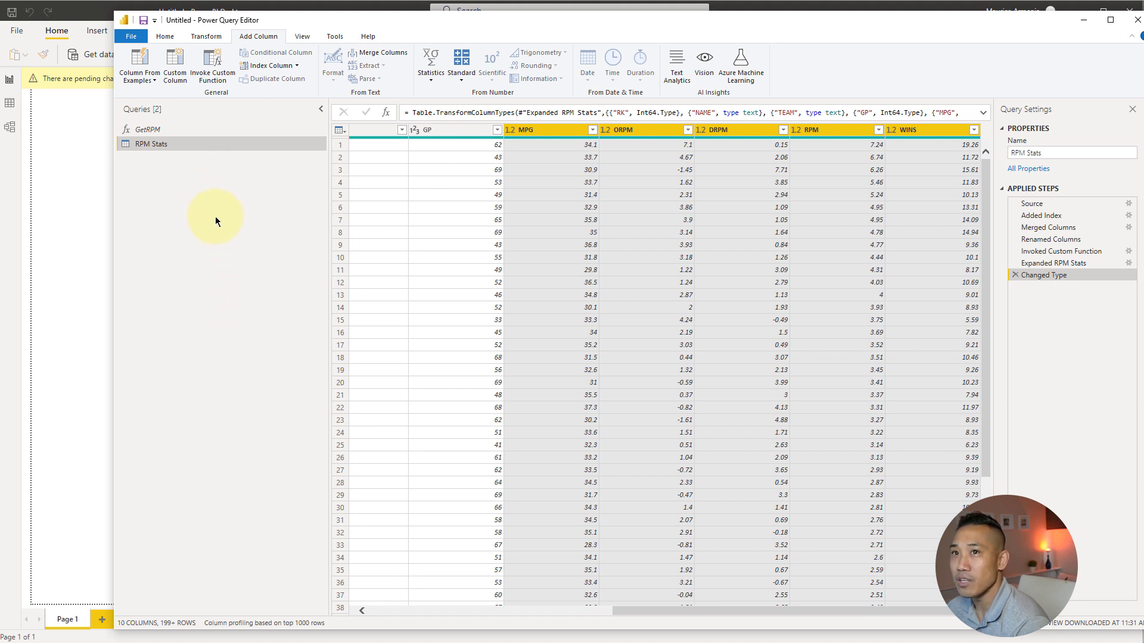
left_click(162, 37)
Step: Apply the query changes, then build an enlarged RPM Stats table of NAME and RPM, totalling -432.12
left_click(127, 80)
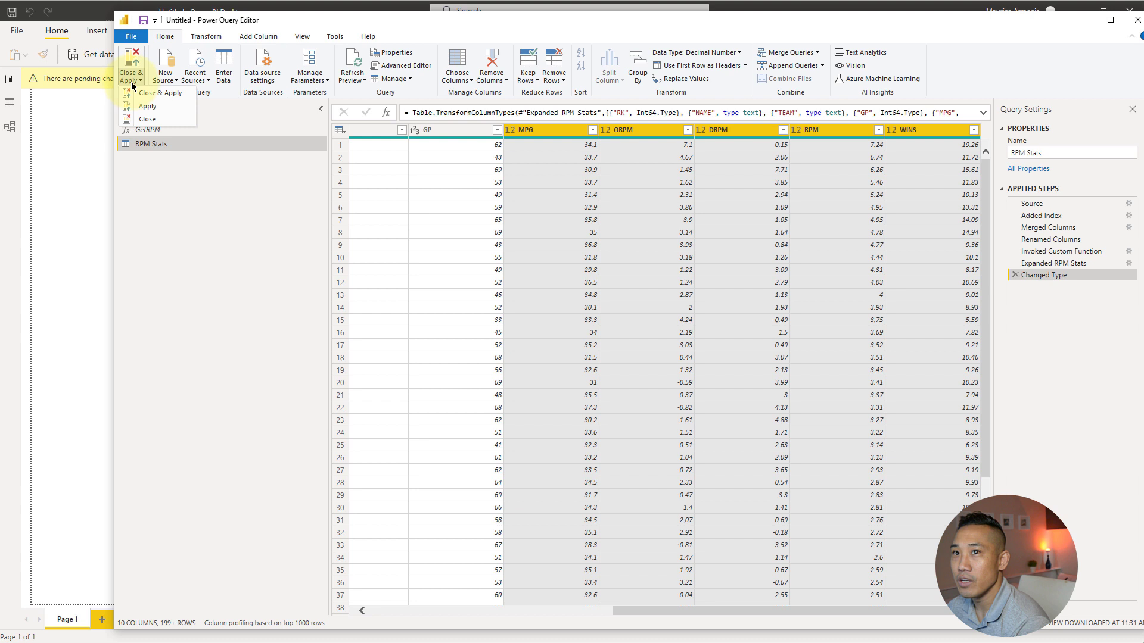
left_click(144, 100)
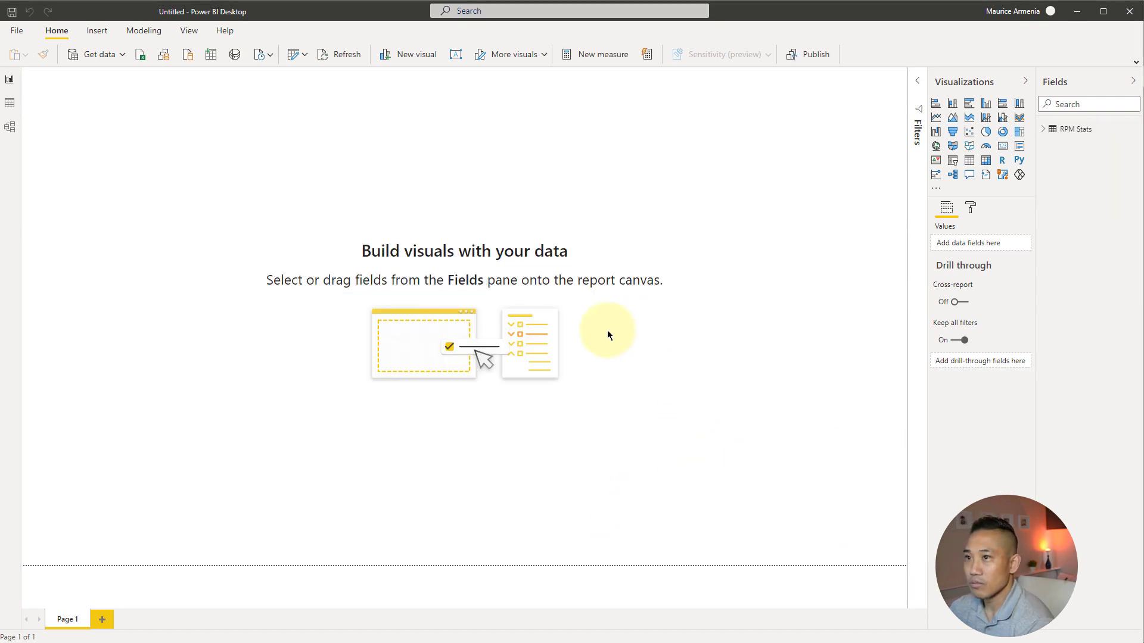
left_click(1075, 129)
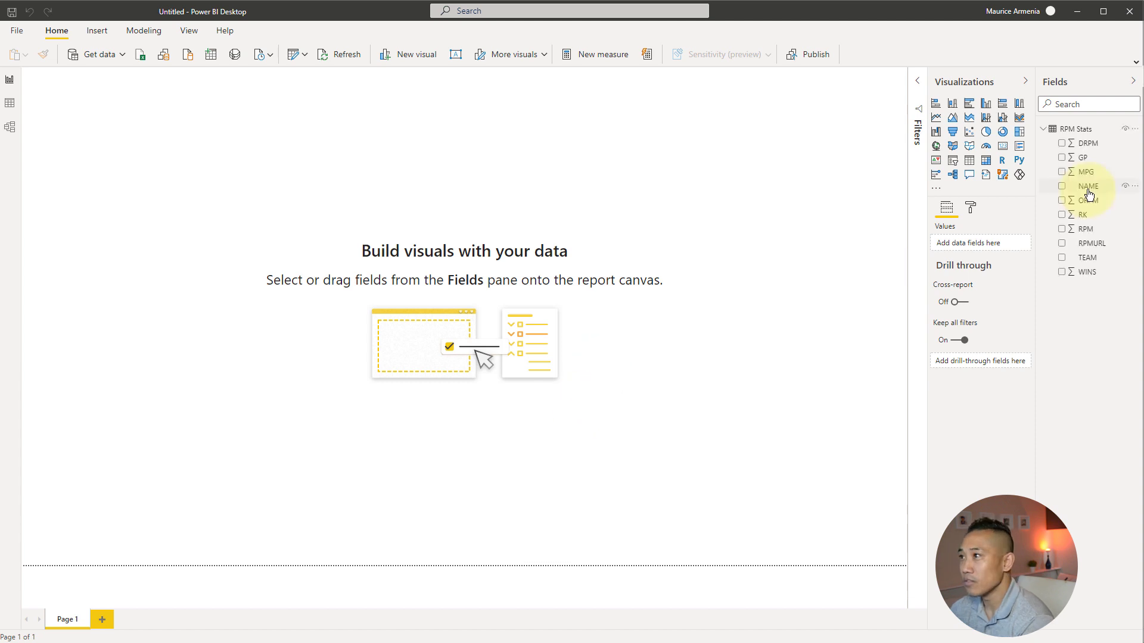
left_click_drag(1088, 190, 295, 239)
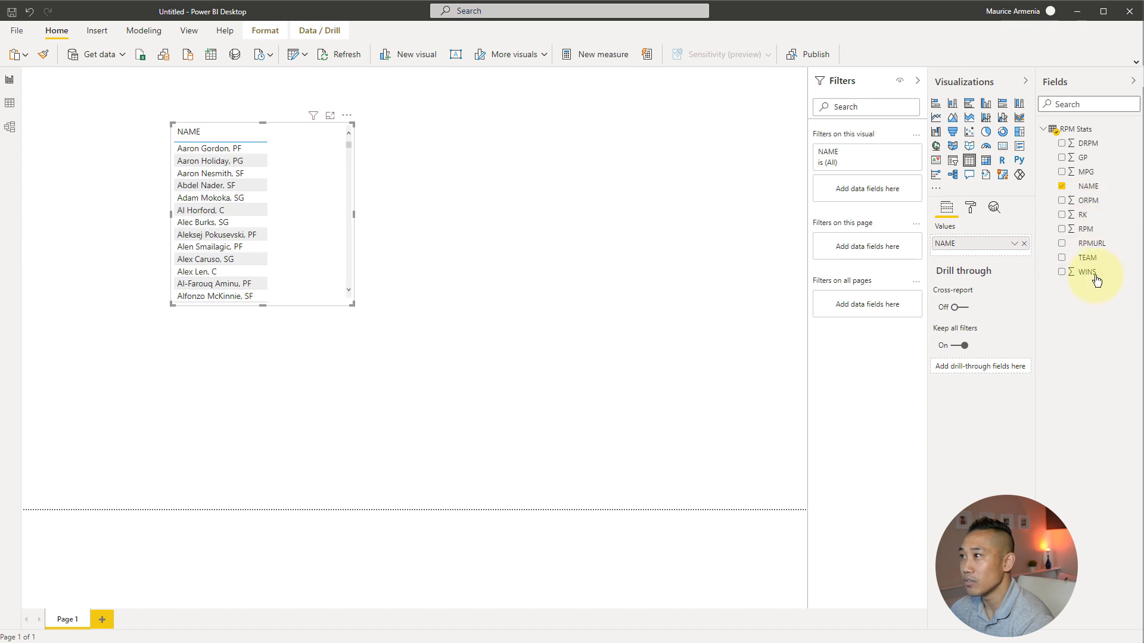
left_click_drag(1084, 228, 301, 229)
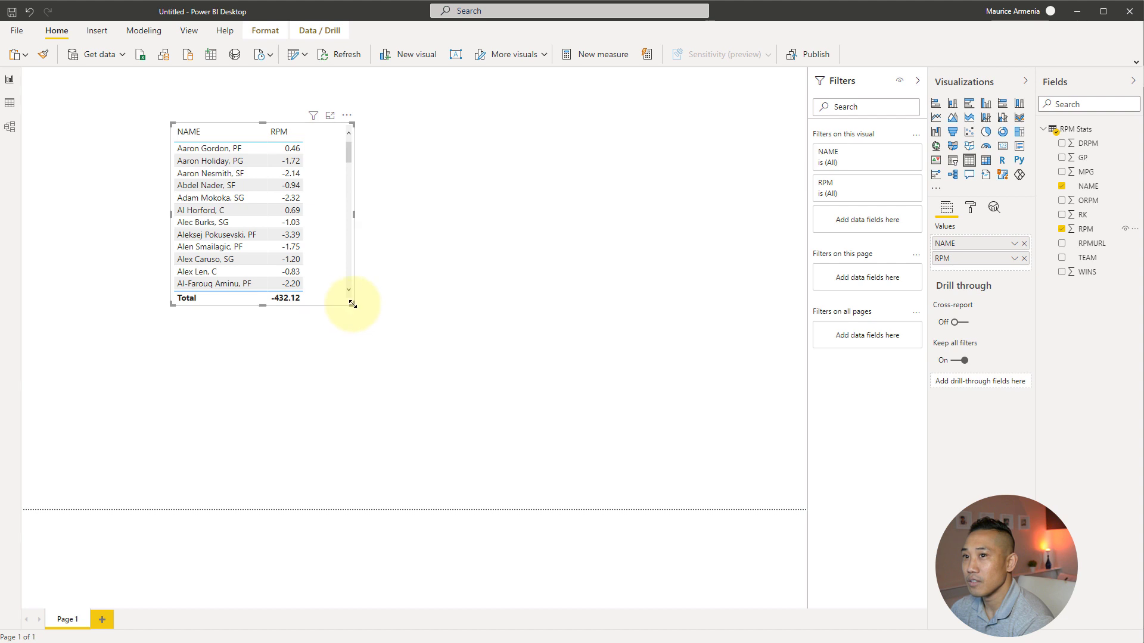
left_click_drag(352, 304, 689, 423)
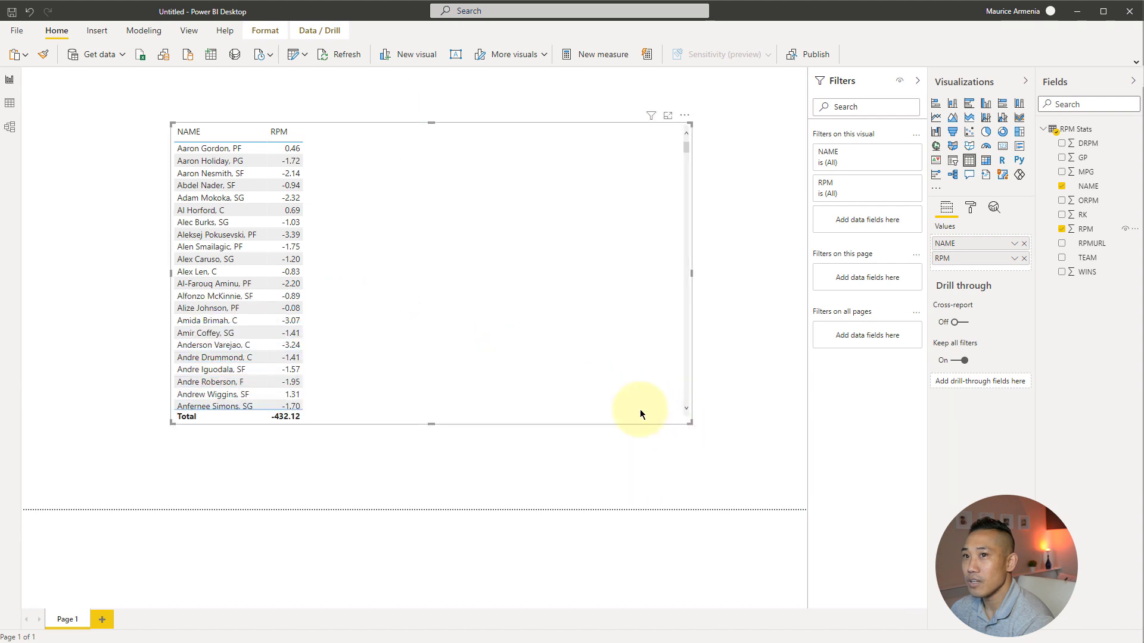
Step: Sort the player table by RPM descending so Stephen Curry leads at 7.24
left_click(277, 134)
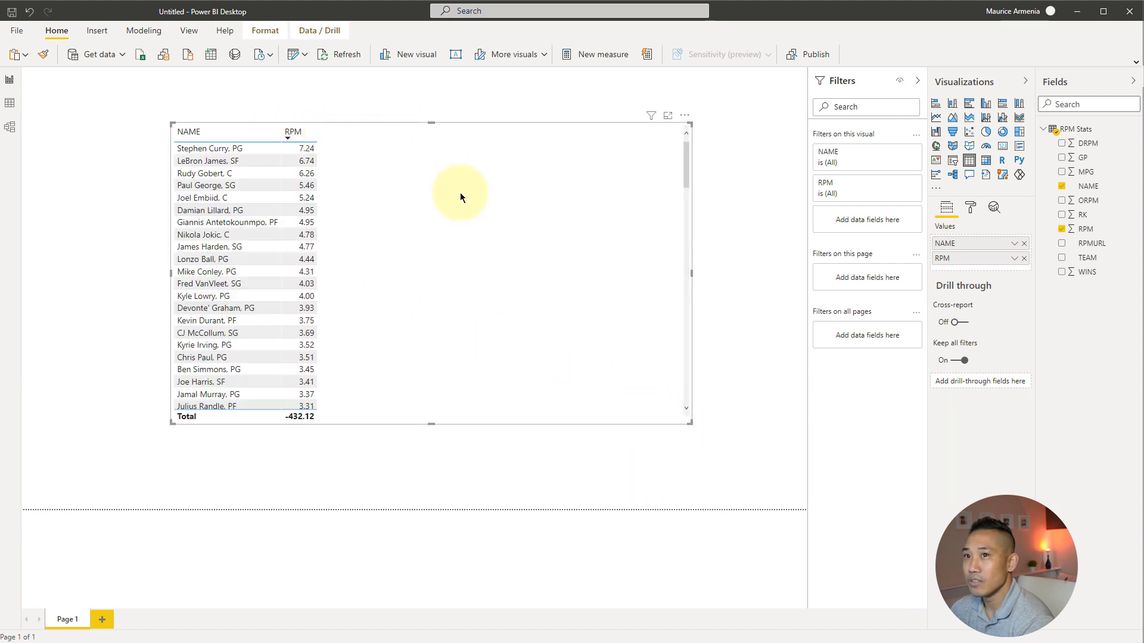